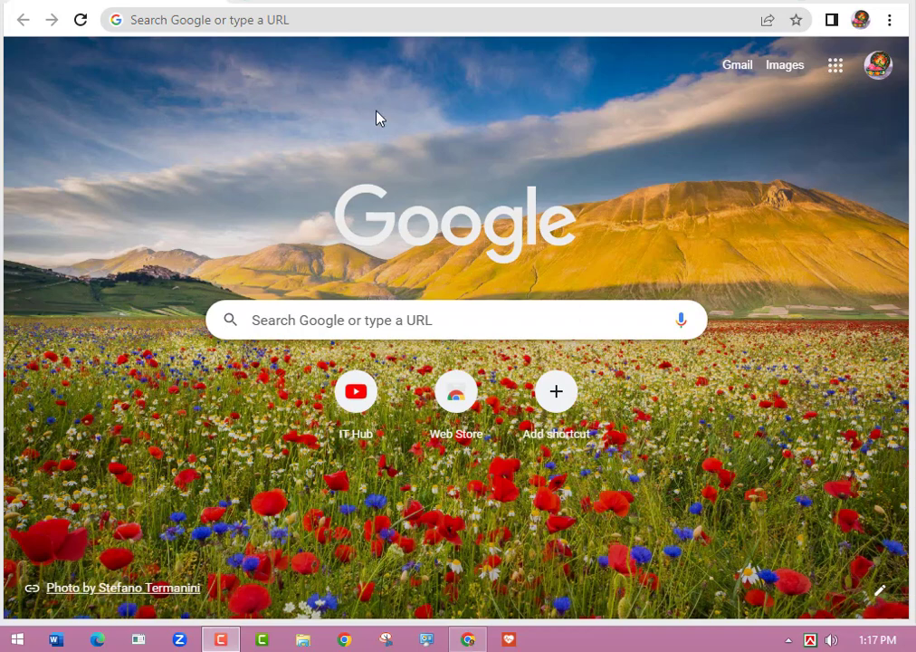
# Go to the LinkedIn website at linkedin.com
pyautogui.click(229, 20)
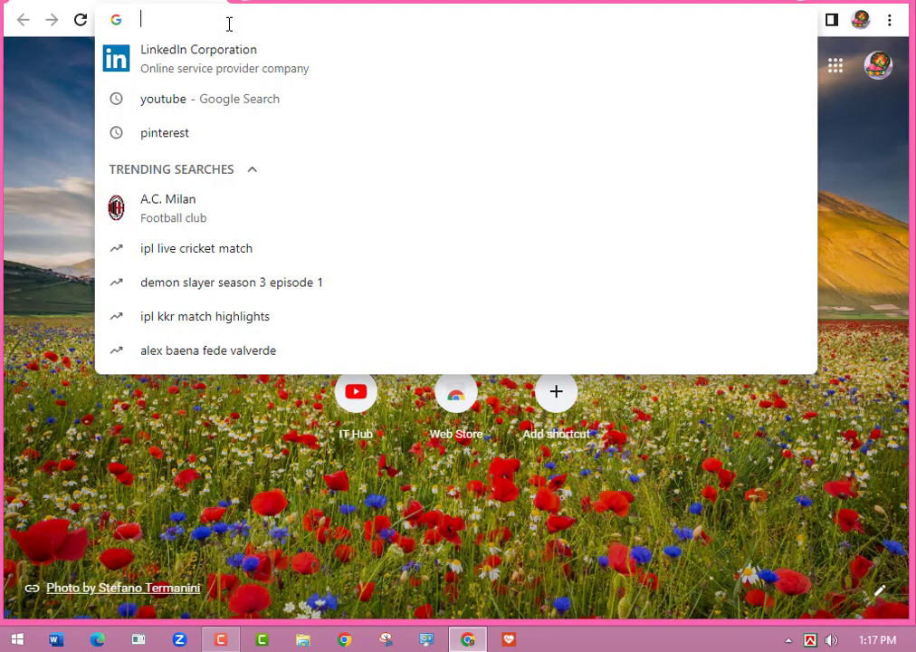
pyautogui.write('link')
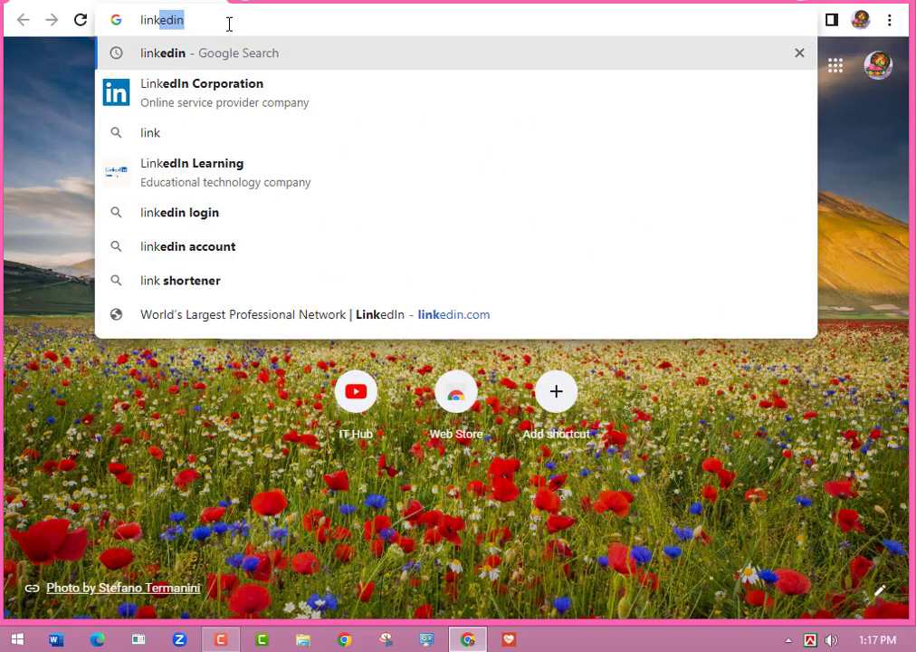
pyautogui.write('e')
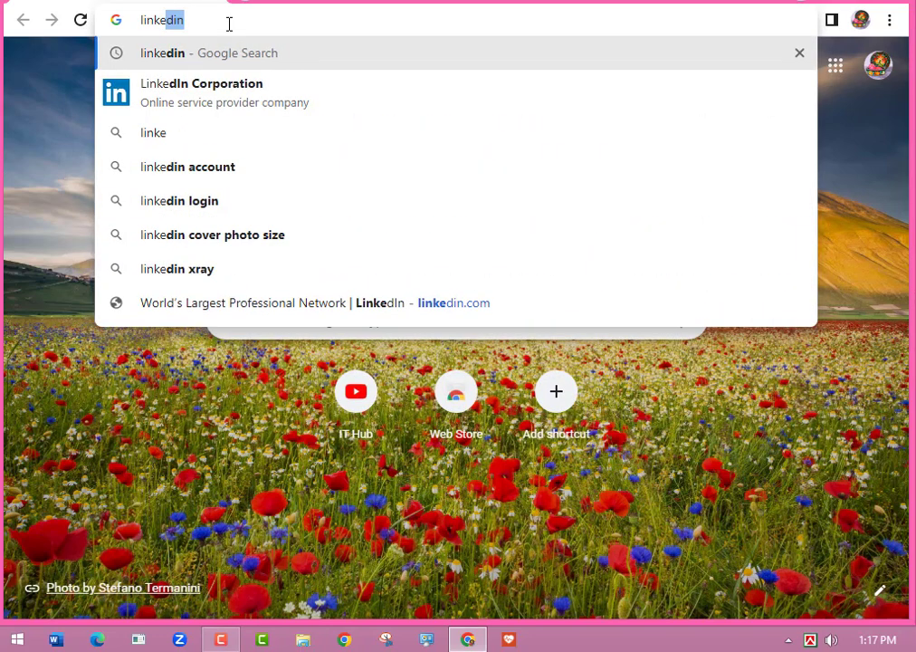
pyautogui.write('din.co')
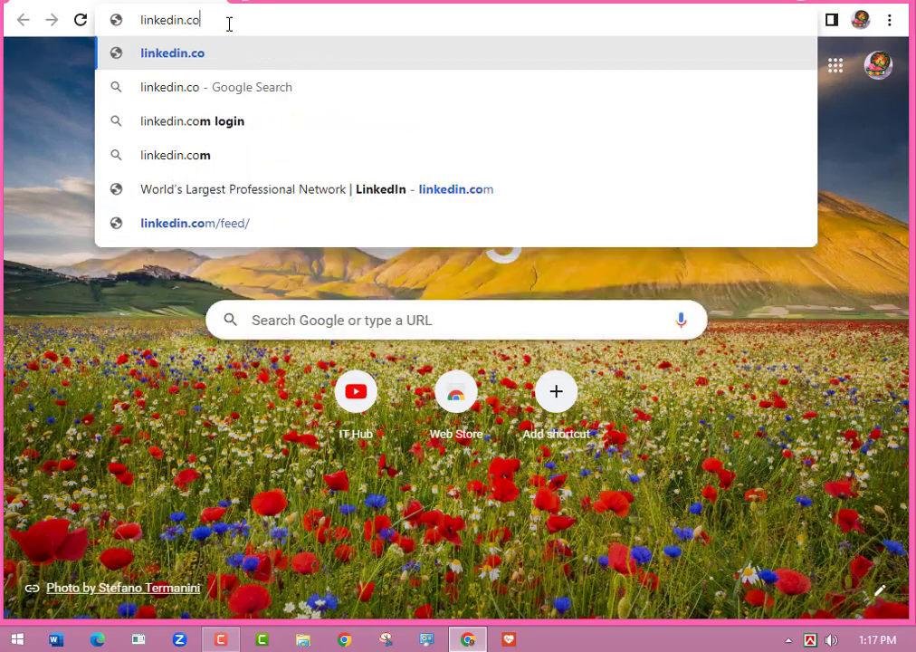
pyautogui.write('m')
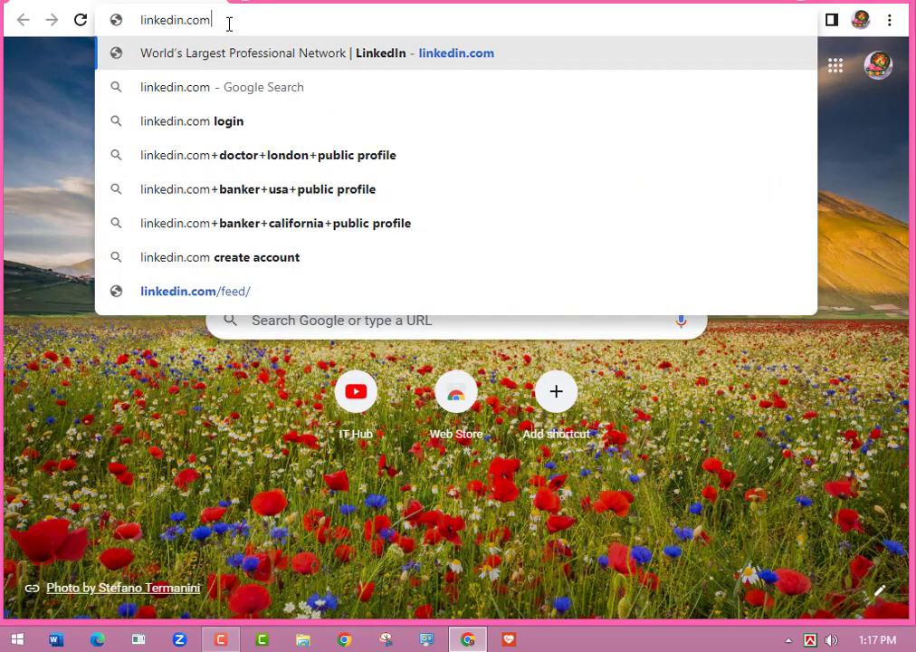
pyautogui.click(410, 60)
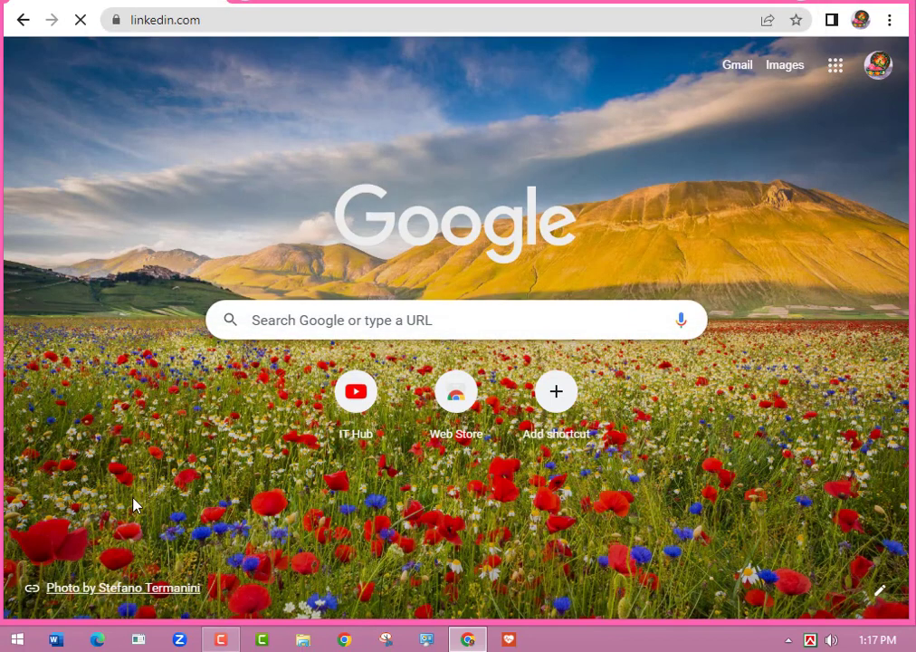
# Dismiss the prompt offering to sign in to LinkedIn with Google
pyautogui.scroll(-4, 637, 493)
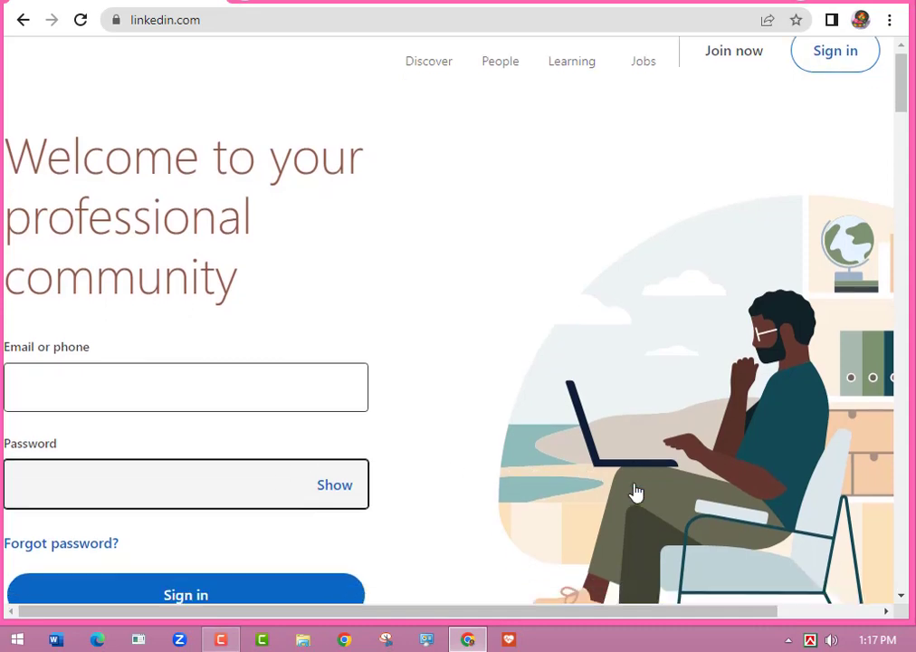
pyautogui.scroll(4, 637, 489)
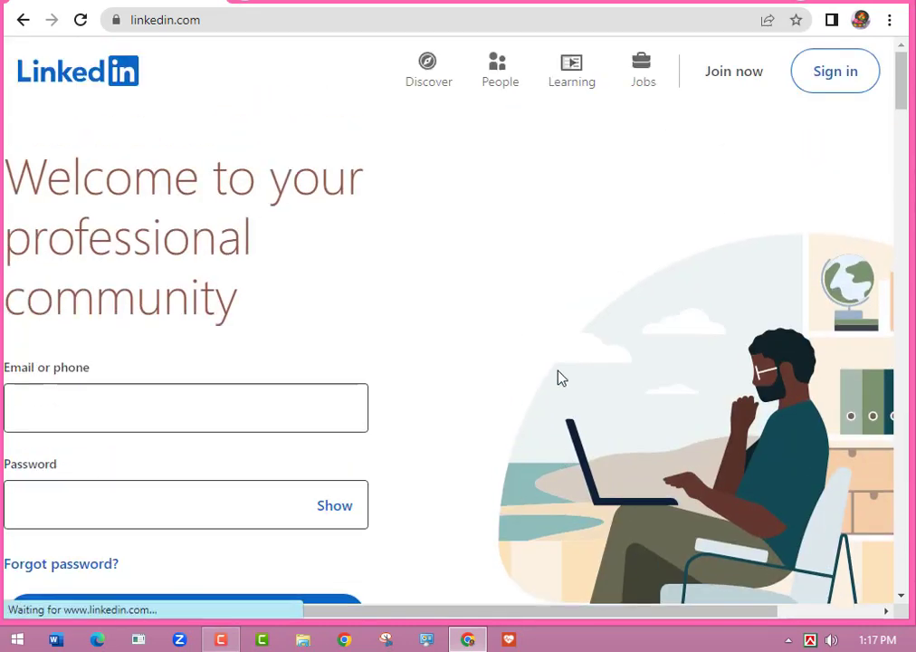
pyautogui.scroll(-2, 520, 444)
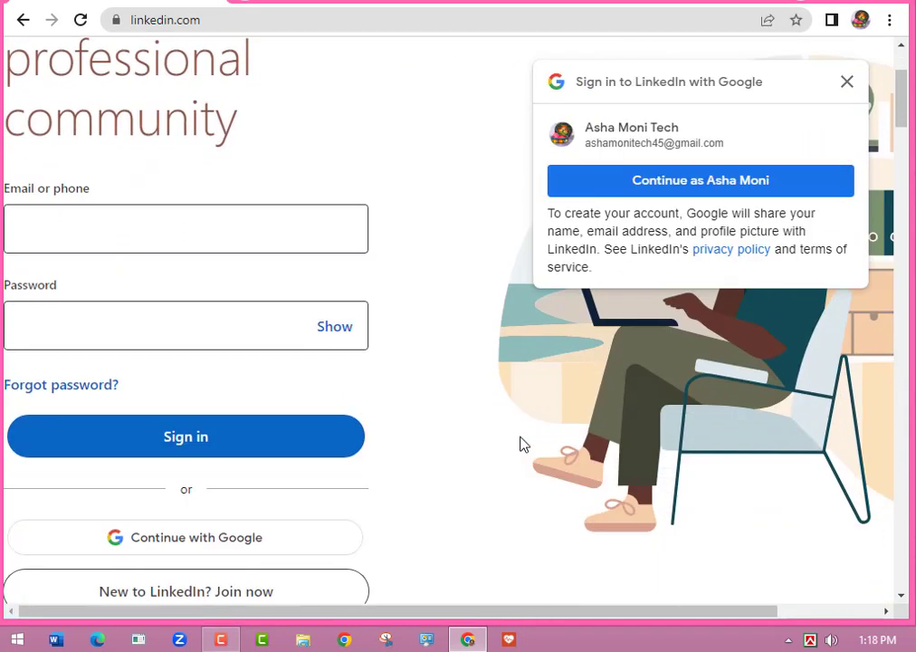
pyautogui.click(846, 86)
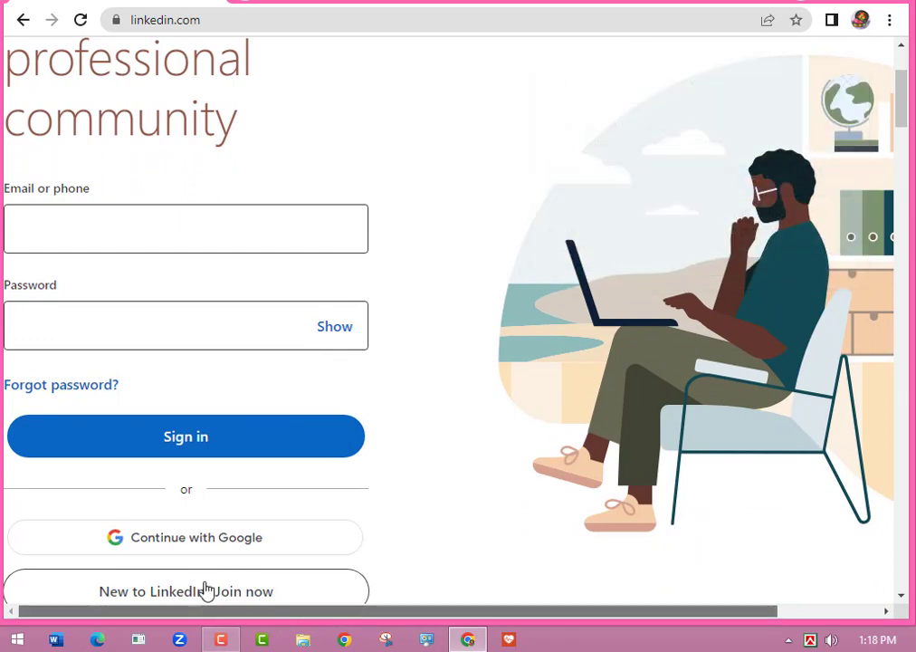
pyautogui.scroll(2, 424, 492)
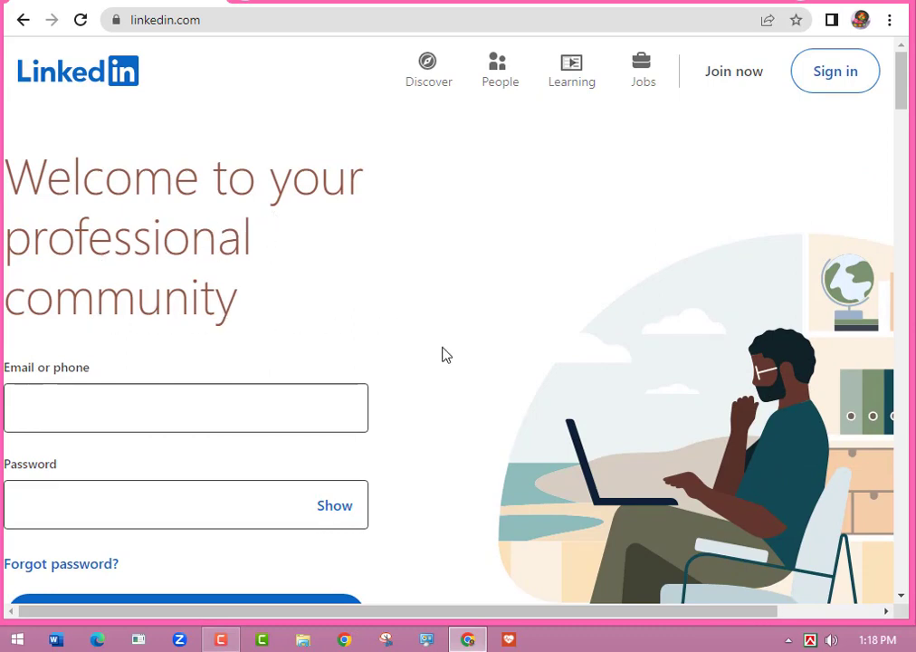
# Look over the LinkedIn homepage's sign-in form and its options for joining as a new member
pyautogui.scroll(-1, 516, 462)
pyautogui.scroll(1, 516, 462)
pyautogui.scroll(-2, 481, 512)
pyautogui.scroll(-2, 477, 509)
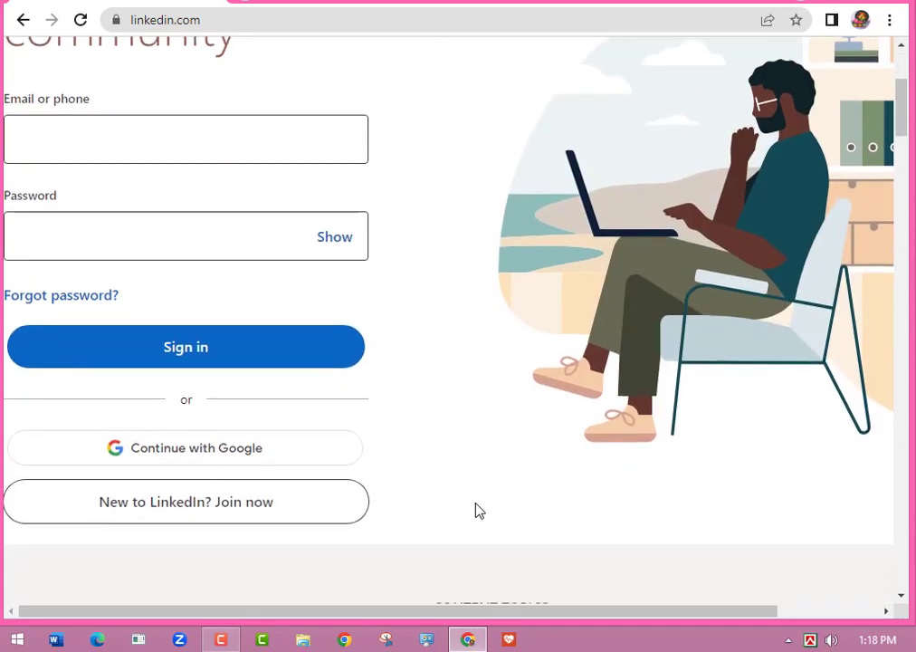
pyautogui.scroll(2, 476, 509)
pyautogui.scroll(2, 476, 511)
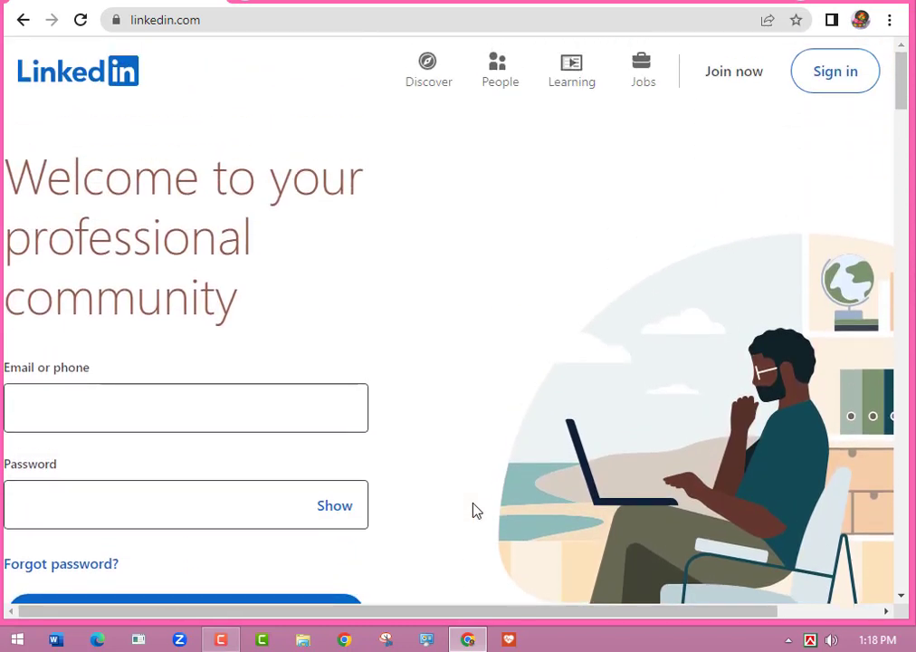
pyautogui.scroll(-1, 473, 510)
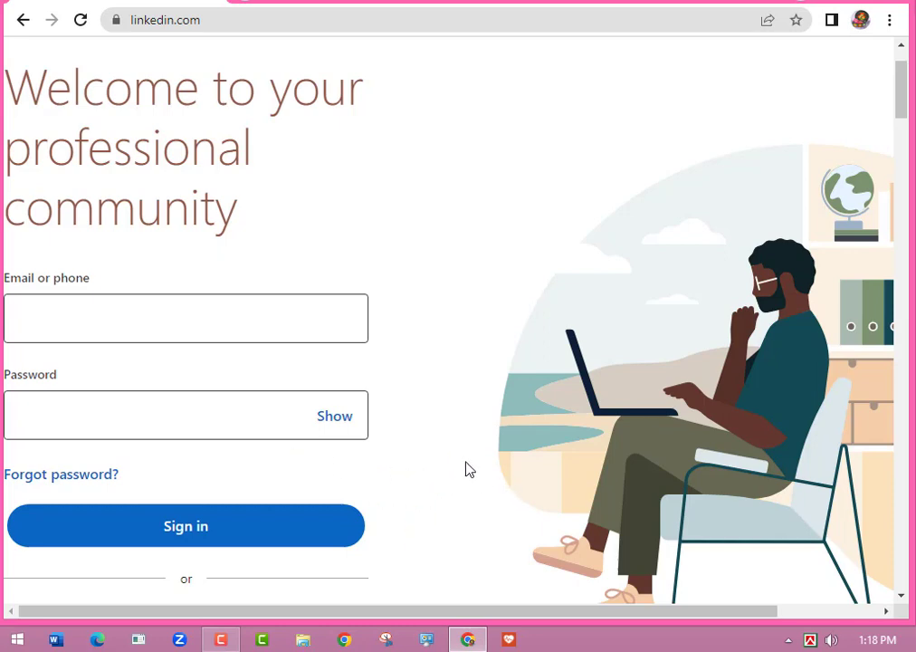
pyautogui.scroll(1, 467, 466)
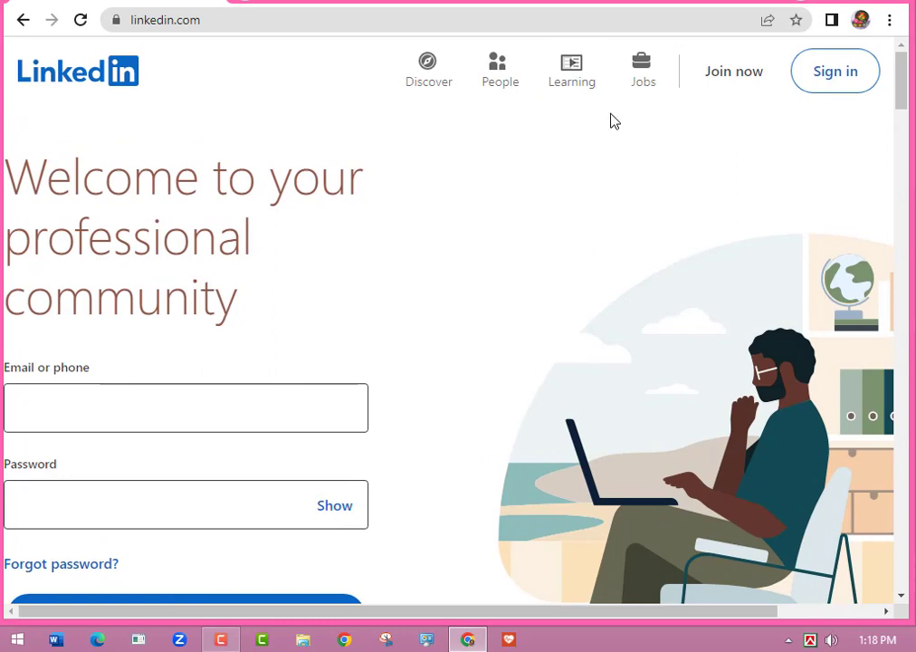
# Open the sign-up form for new LinkedIn members and enter the account's email address
pyautogui.click(733, 80)
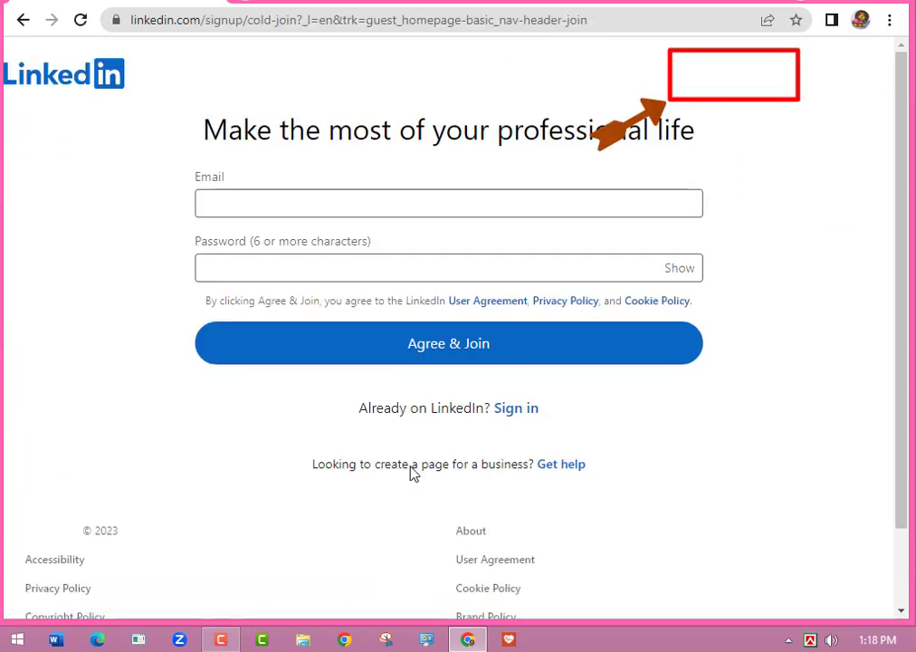
pyautogui.click(241, 208)
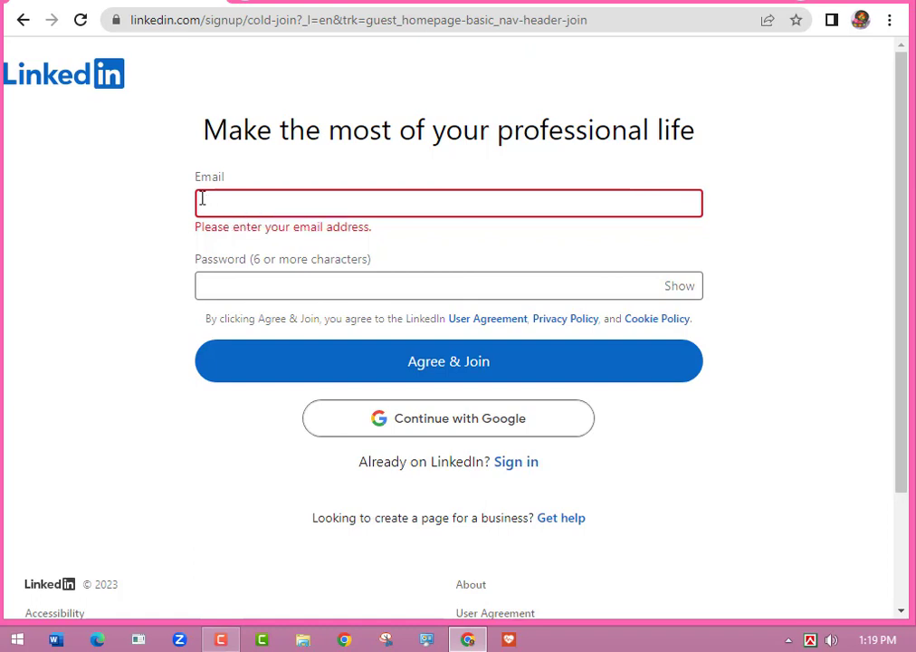
pyautogui.hotkey('ctrl', 'v')
# Enter the new account's password, then agree to the terms and submit the sign-up form
pyautogui.click(240, 272)
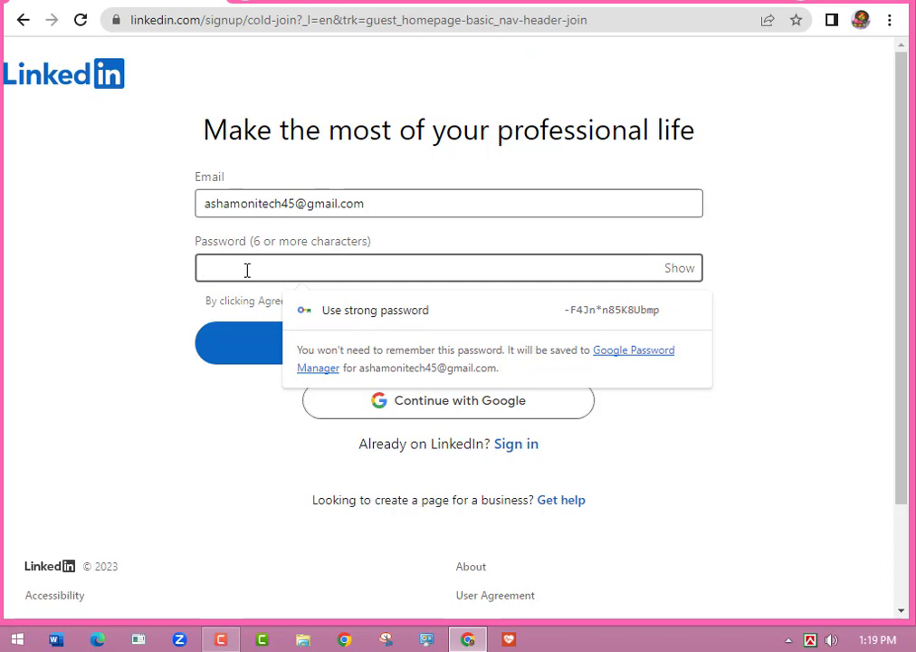
pyautogui.write('*******')
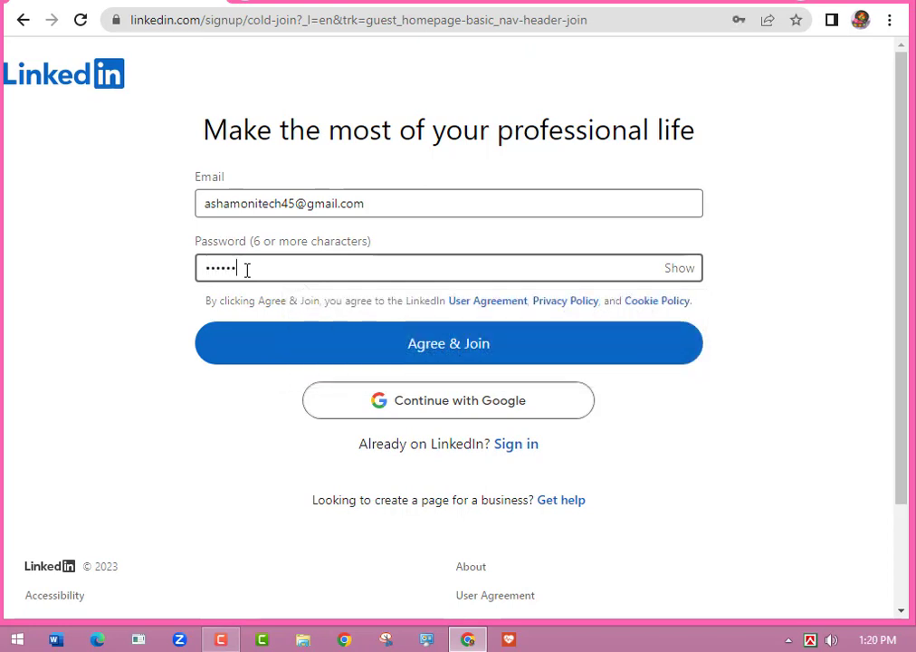
pyautogui.write('**')
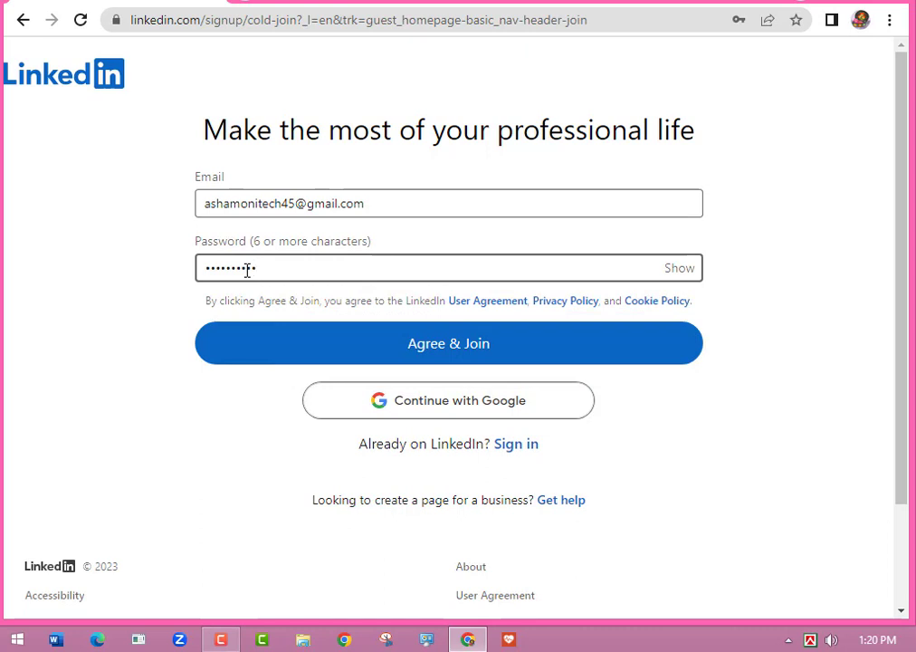
pyautogui.write('**')
pyautogui.write('*')
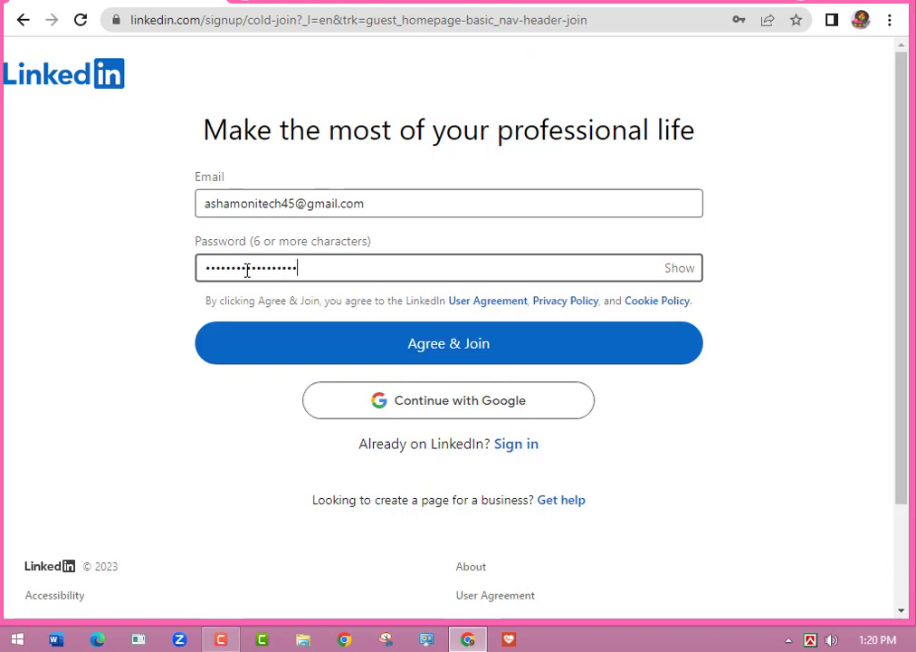
pyautogui.write('*')
pyautogui.click(436, 354)
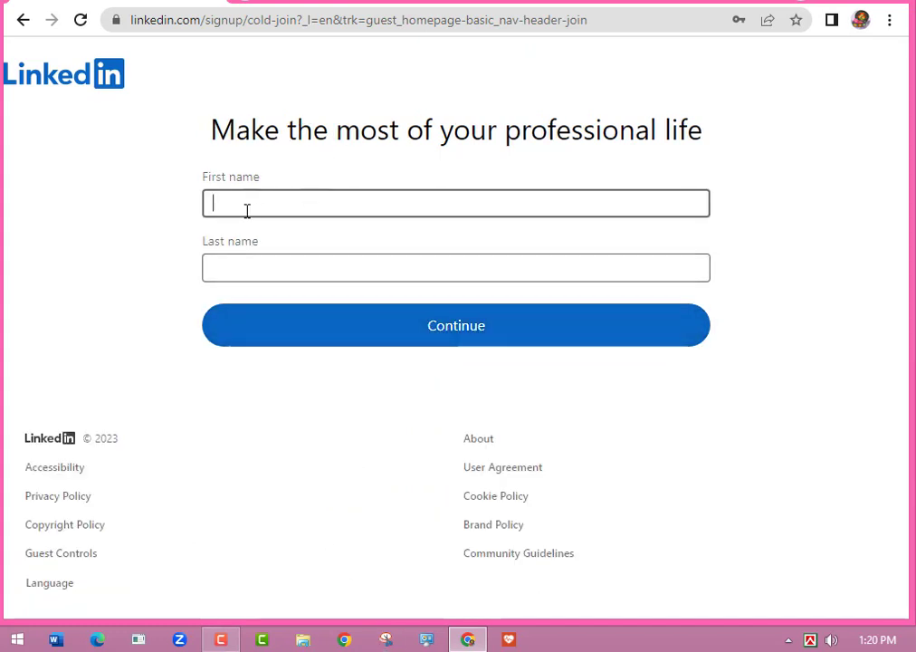
# Enter the member's first and last name and continue with the registration
pyautogui.write('Asha')
pyautogui.click(225, 271)
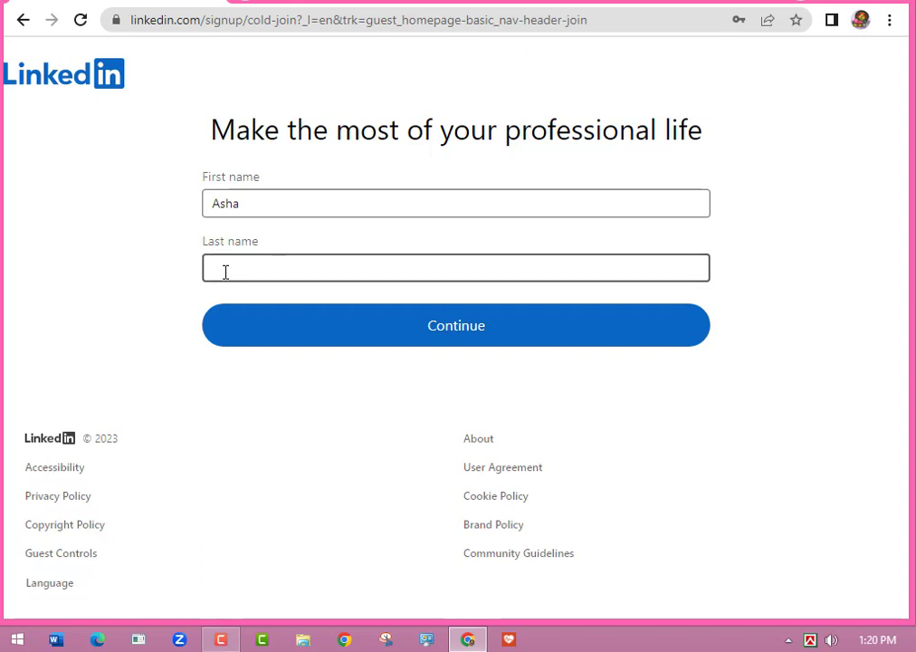
pyautogui.write('Ah')
pyautogui.click(482, 339)
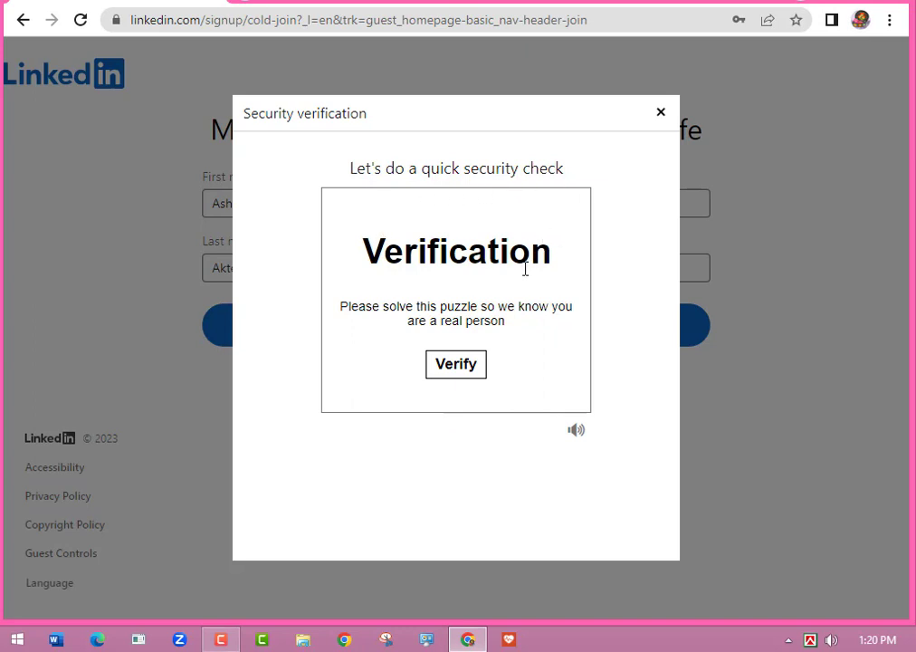
# Solve the security puzzle by picking the dog image that is the correct way up, and decline saving the password in the browser
pyautogui.click(455, 369)
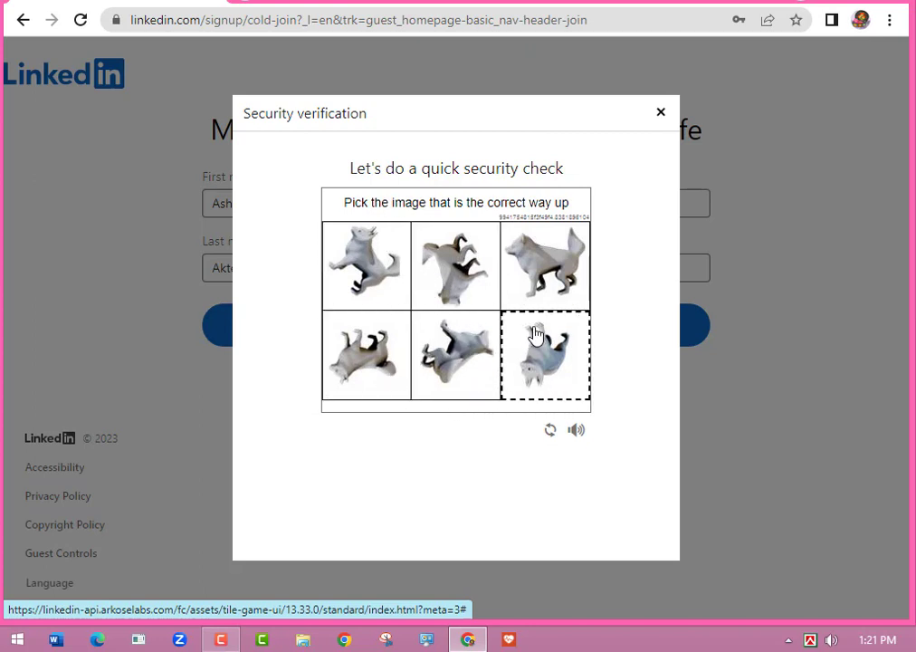
pyautogui.click(544, 288)
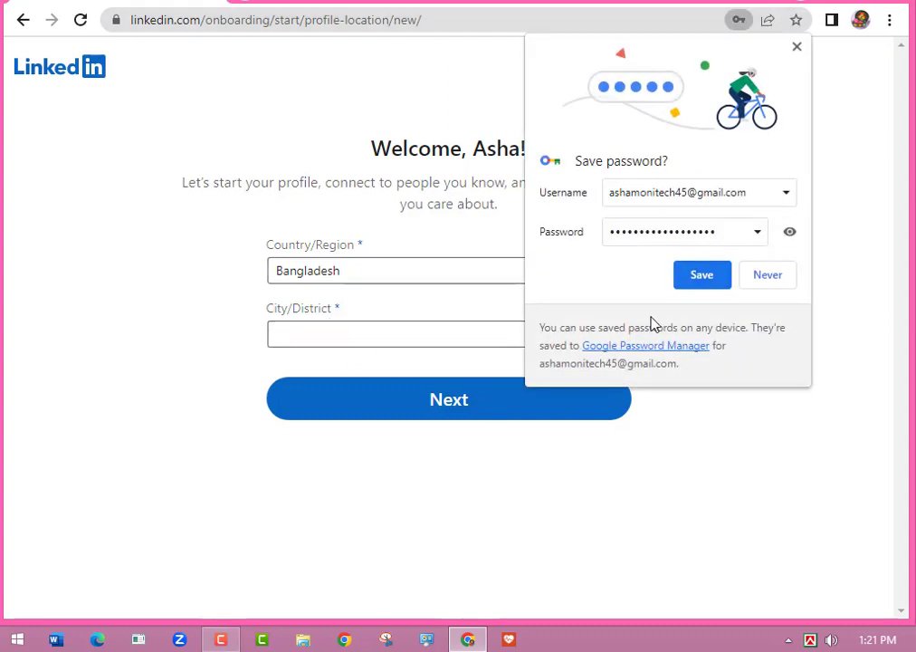
pyautogui.click(769, 287)
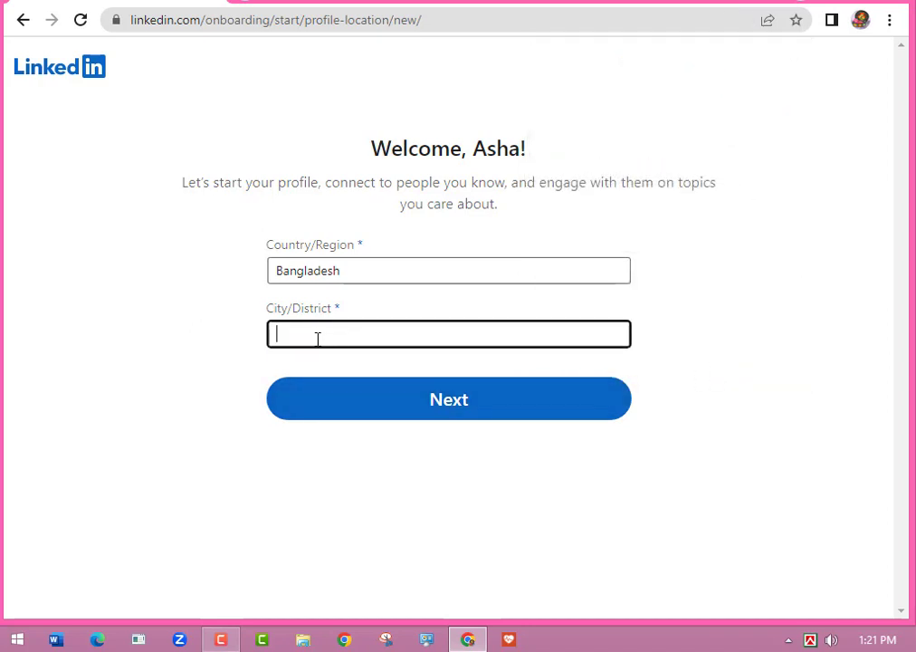
# Set the profile's city/district to Dhaka, Bangladesh, keeping Bangladesh as the country, and proceed to the job details
pyautogui.click(367, 272)
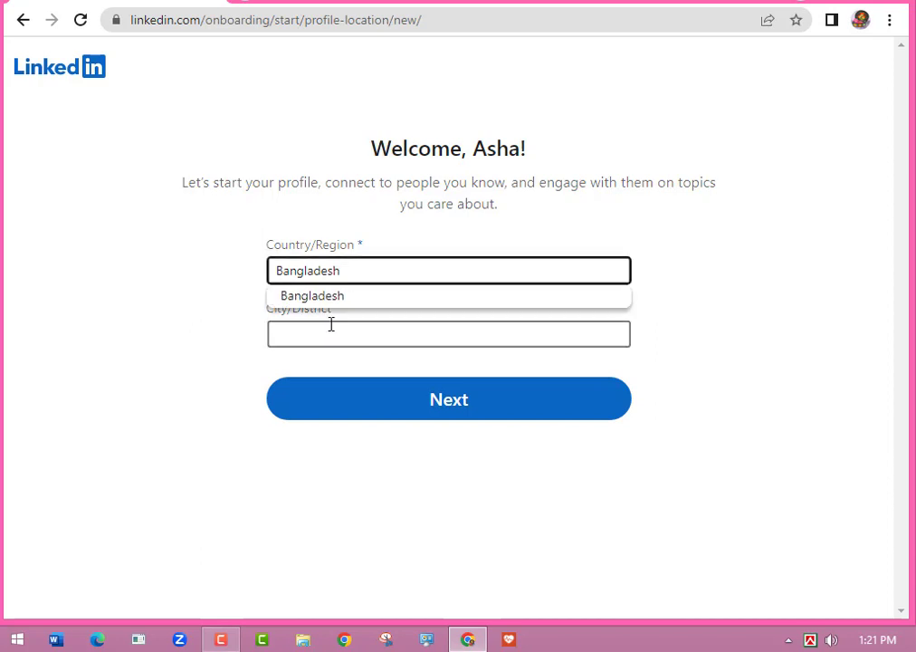
pyautogui.click(289, 333)
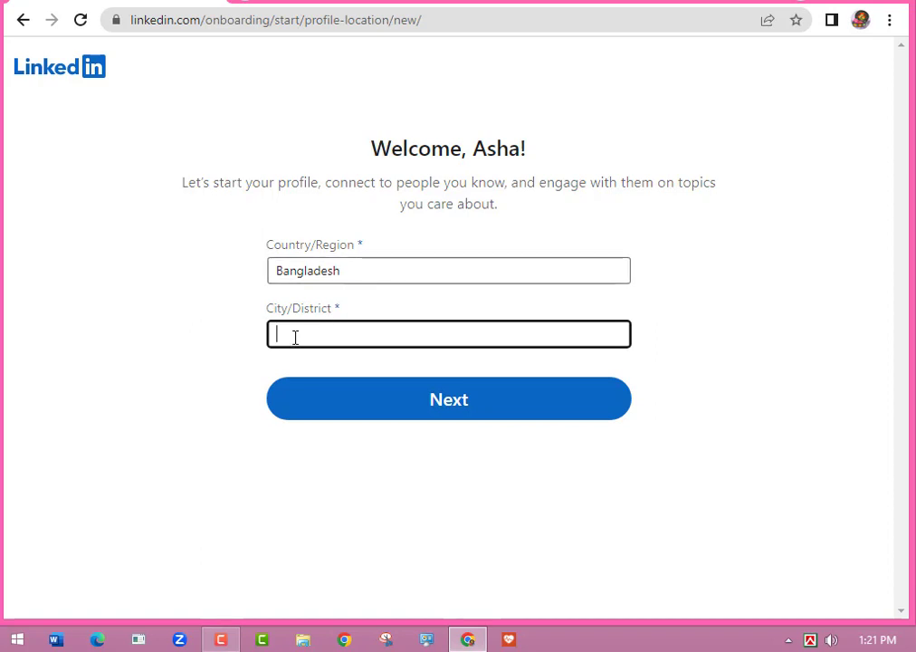
pyautogui.write('Dh')
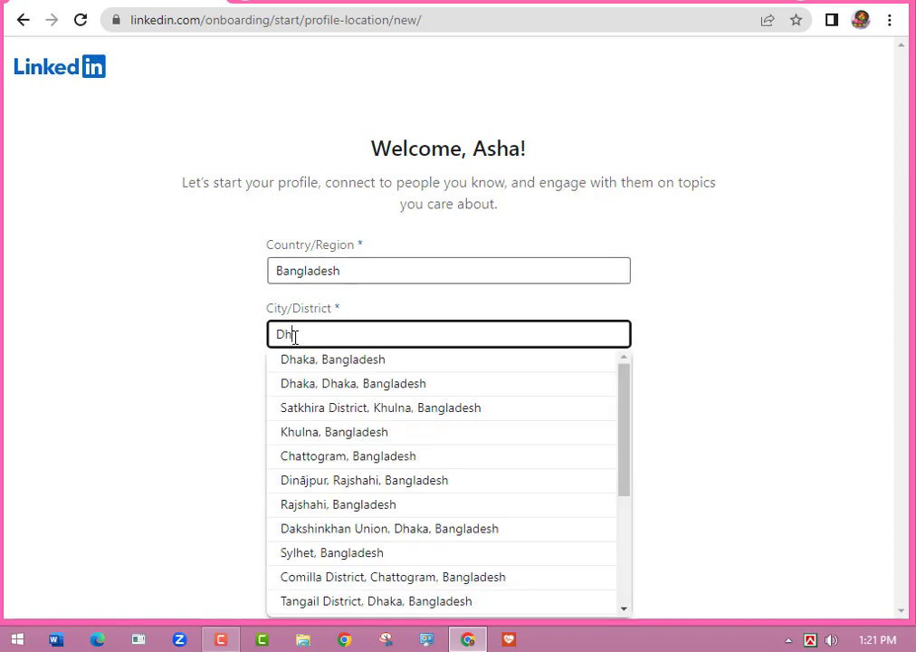
pyautogui.write('aka')
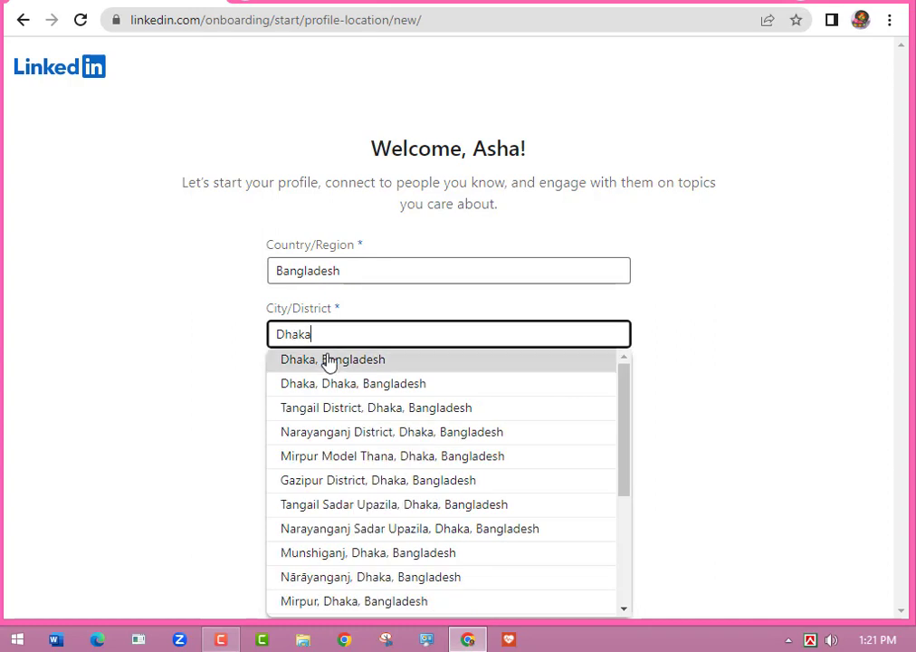
pyautogui.click(303, 362)
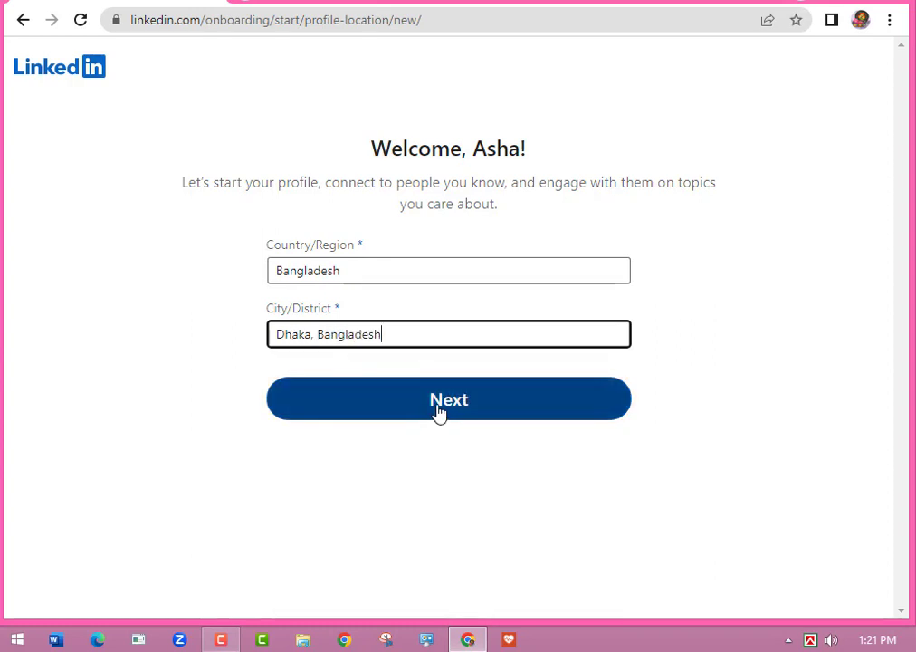
pyautogui.click(437, 409)
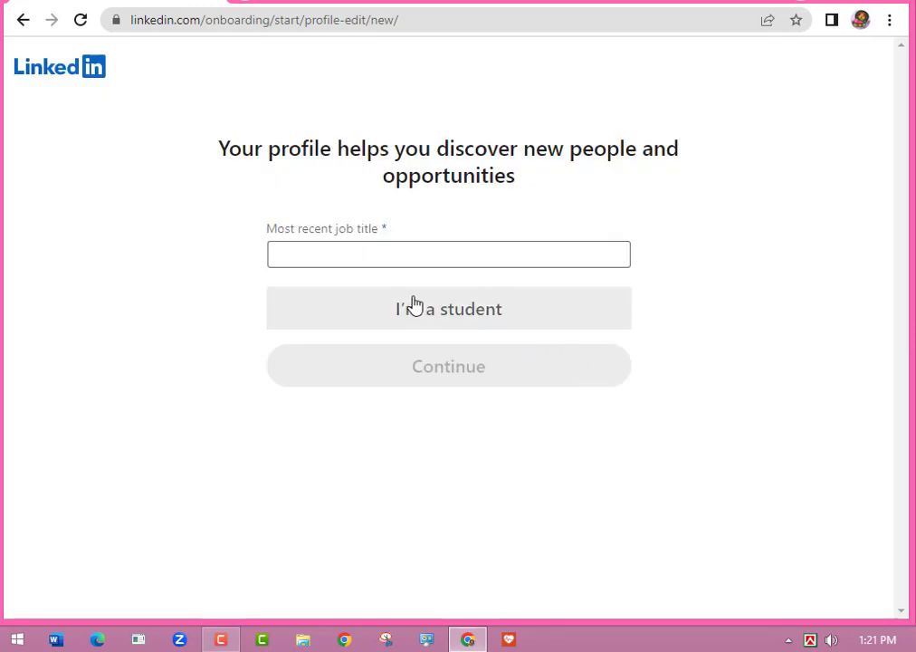
# Set the most recent job title to Digital Specialist with Freelance as the employment type, and continue
pyautogui.click(291, 259)
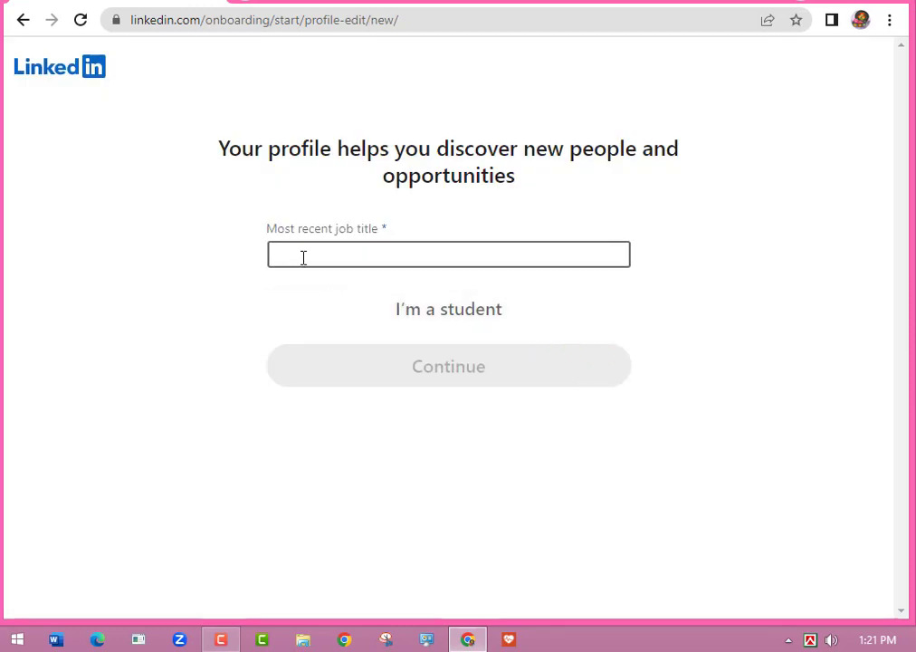
pyautogui.click(304, 257)
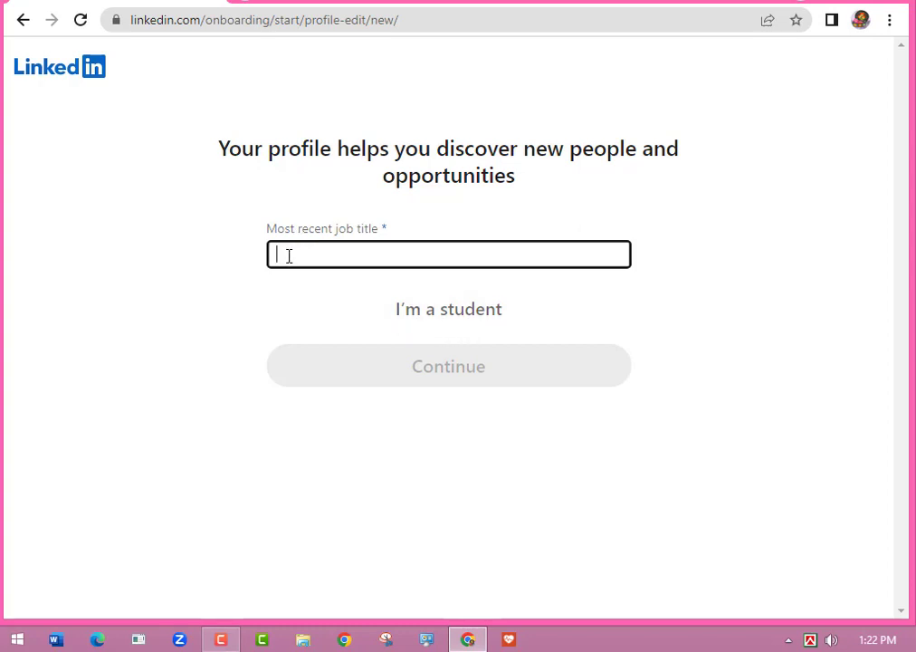
pyautogui.write('Digi')
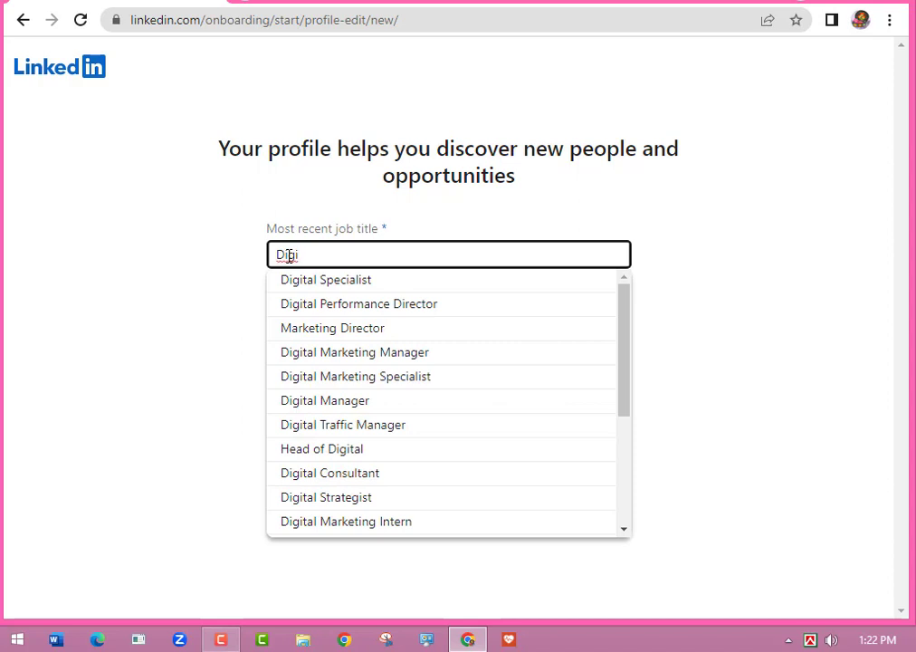
pyautogui.click(355, 288)
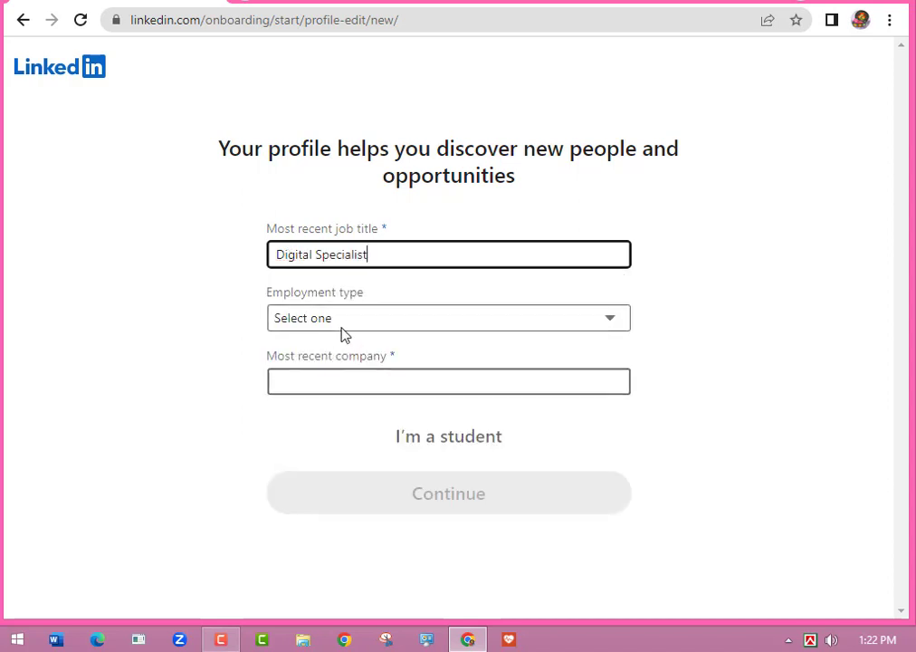
pyautogui.click(612, 321)
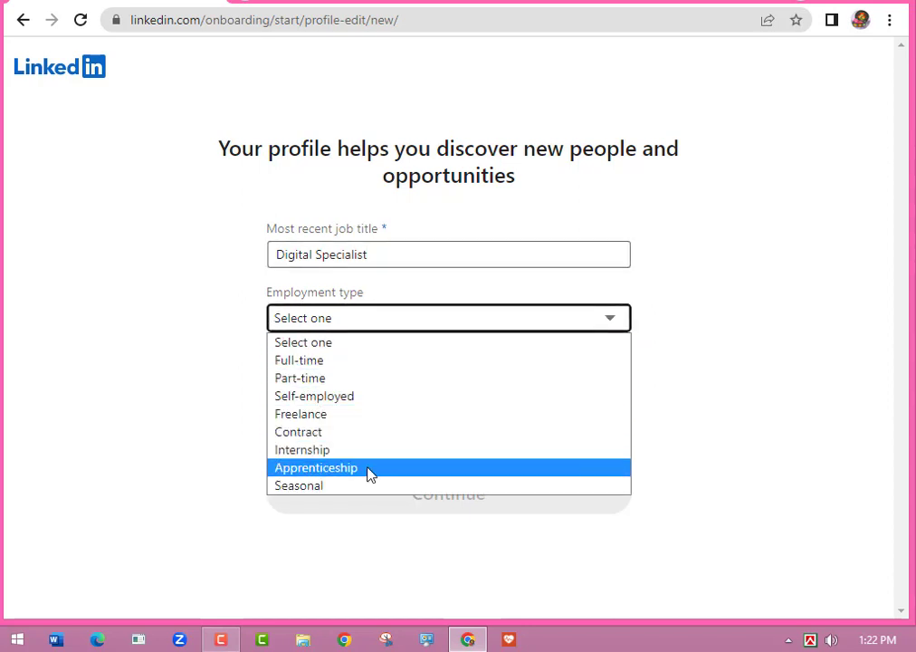
pyautogui.click(297, 415)
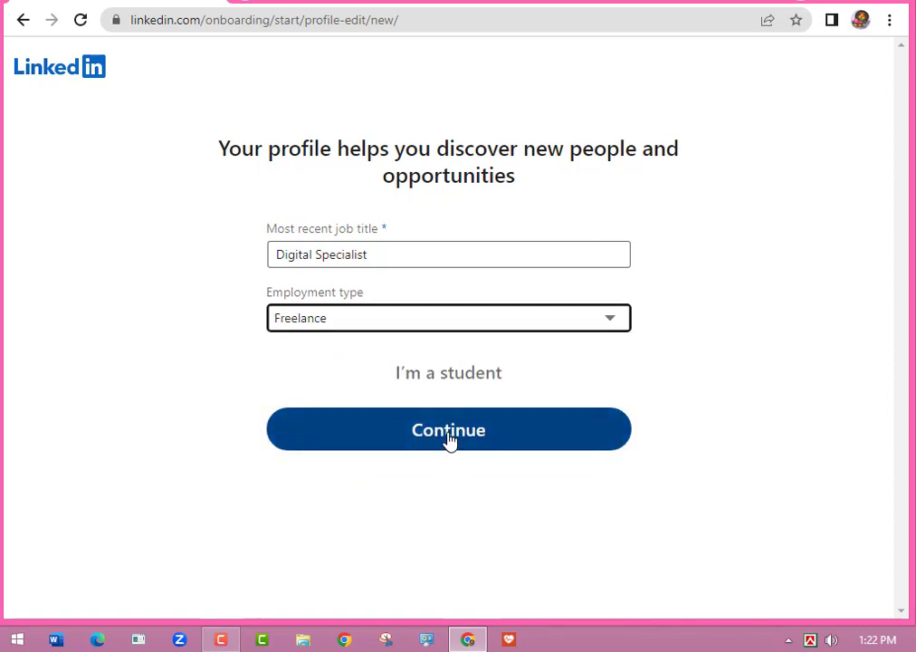
pyautogui.click(449, 437)
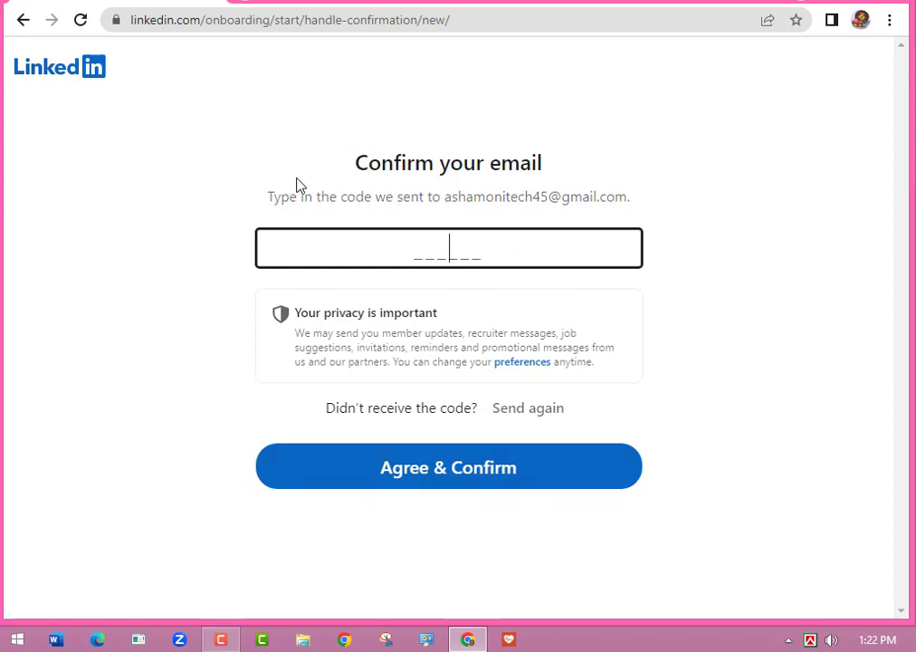
# Open Gmail in a new browser tab and copy the verification code from the LinkedIn confirmation email
pyautogui.click(243, 3)
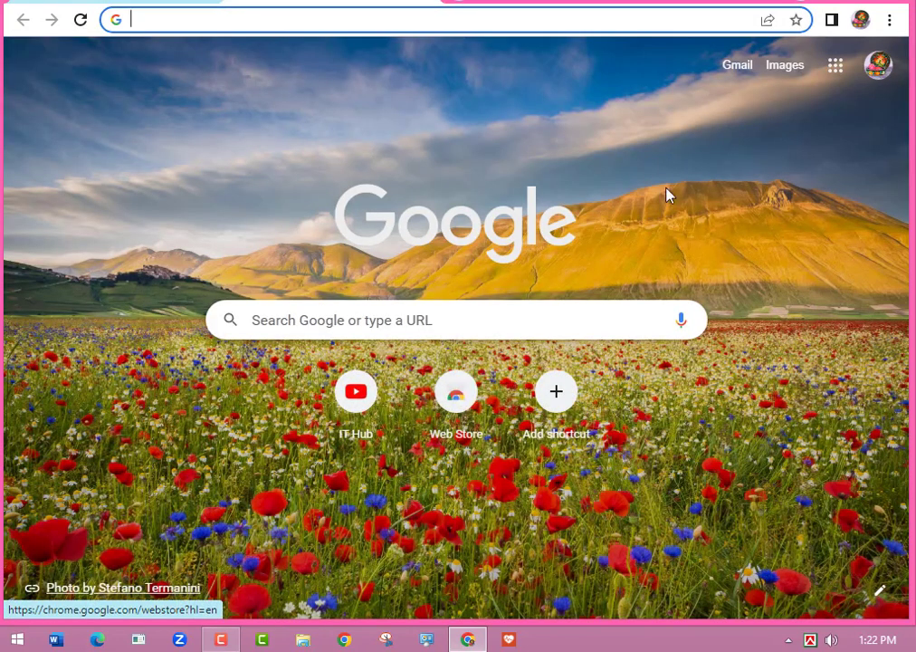
pyautogui.click(732, 68)
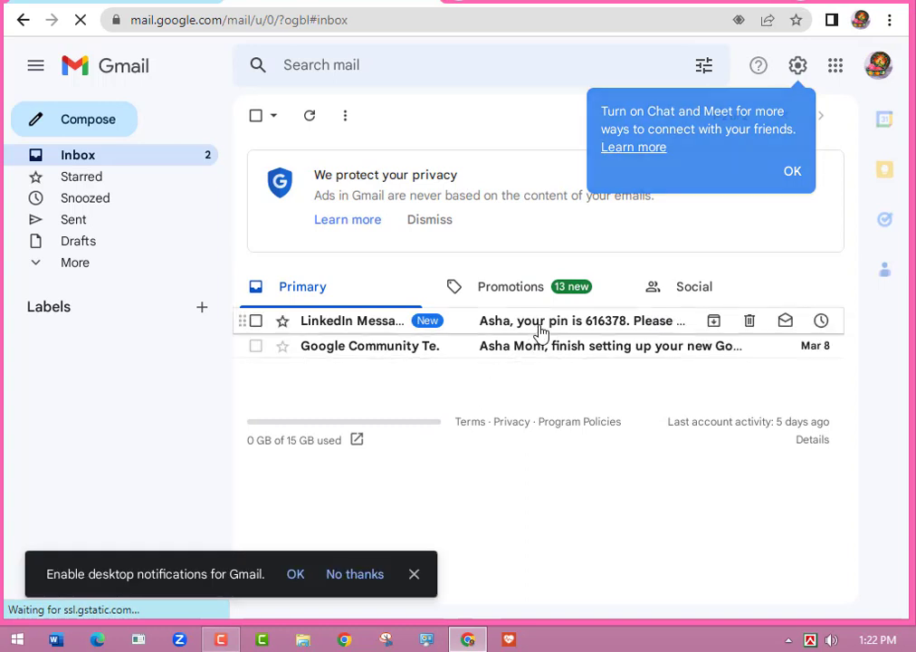
pyautogui.click(540, 333)
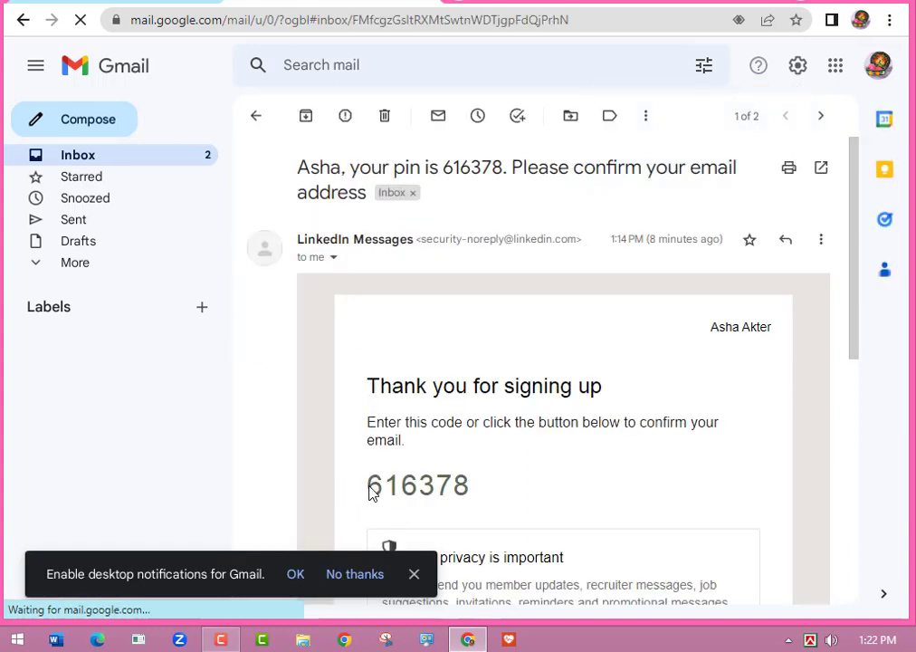
pyautogui.moveTo(371, 493); pyautogui.dragTo(477, 498)
pyautogui.hotkey('ctrl', 'c')
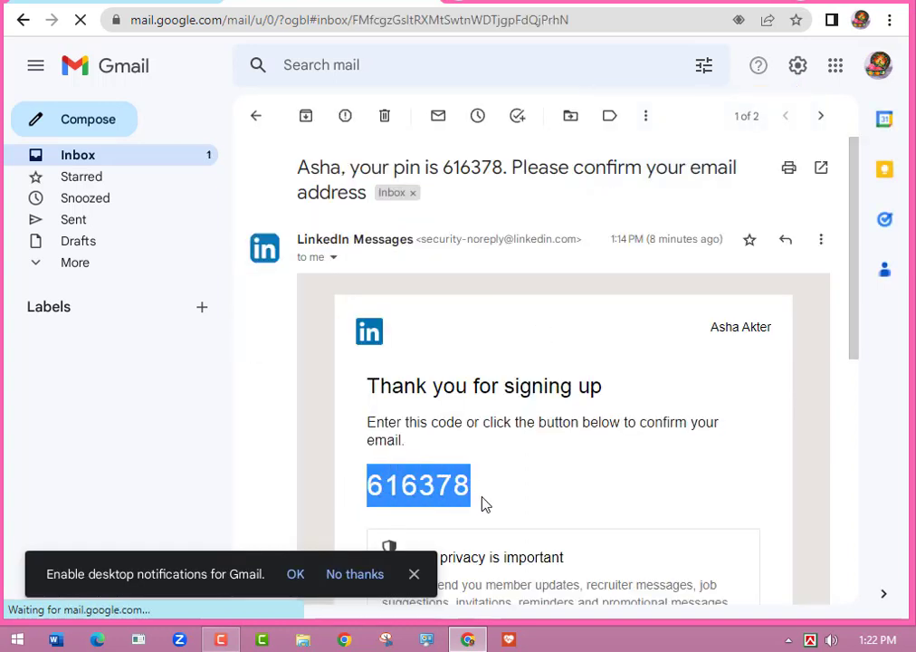
# Return to the LinkedIn sign-up, enter the copied email verification code, and agree and confirm
pyautogui.hotkey('alt', 'Tab')
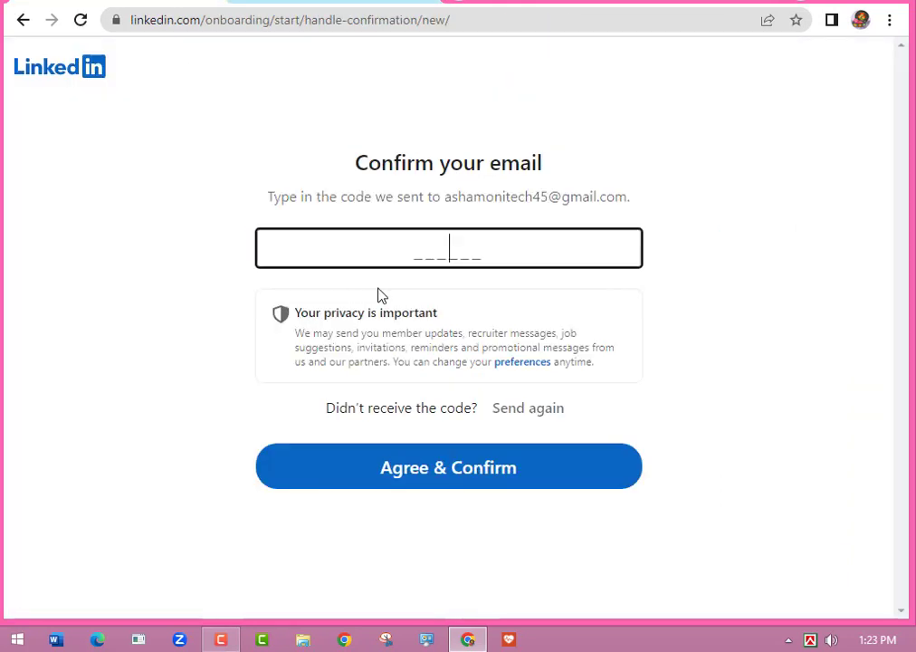
pyautogui.hotkey('ctrl', 'v')
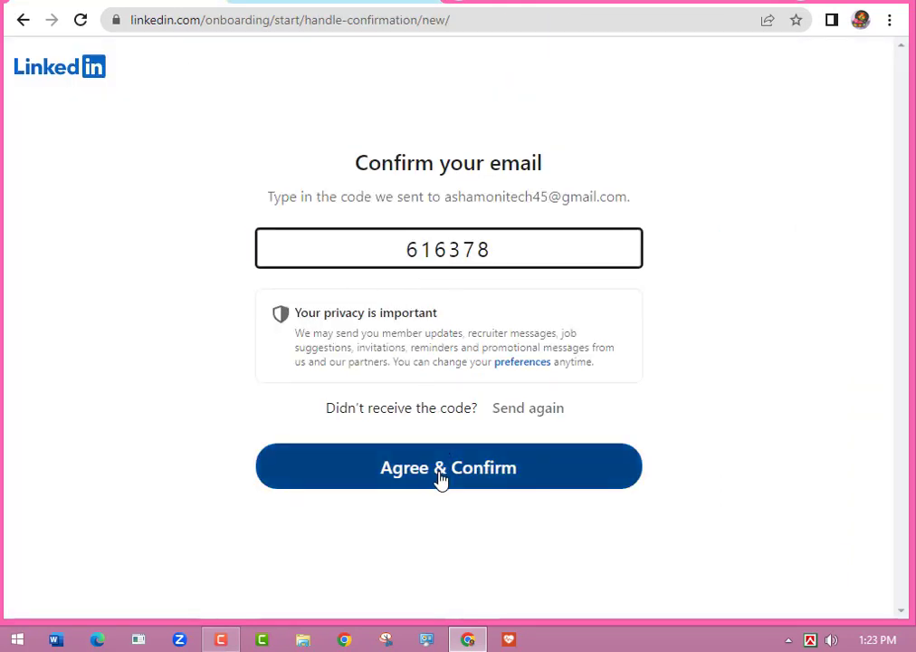
pyautogui.click(482, 483)
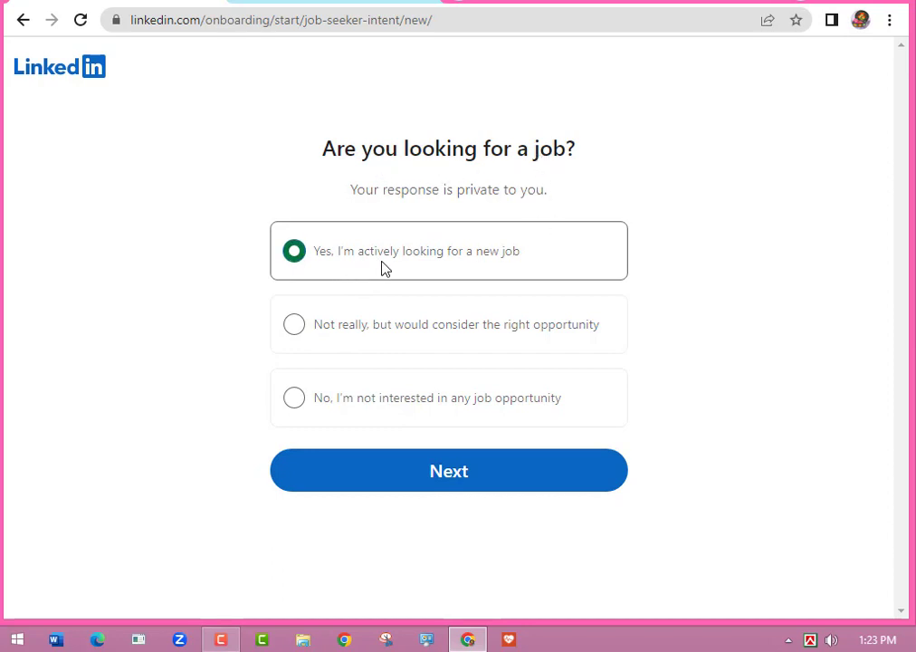
# Accept the answer about actively looking for a new job, and add Managing Director and Project Development Manager as desired job titles
pyautogui.click(442, 486)
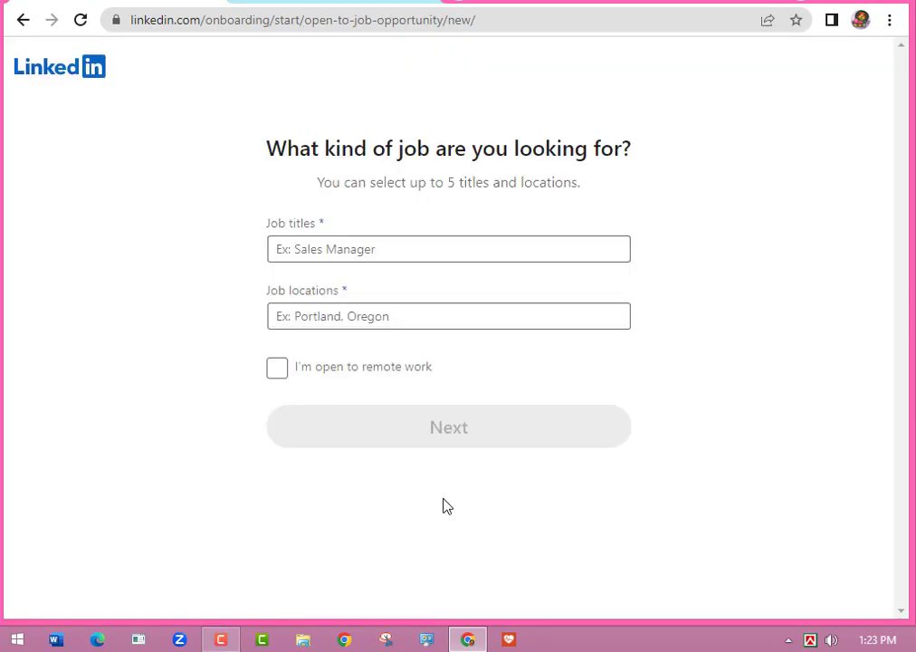
pyautogui.click(380, 251)
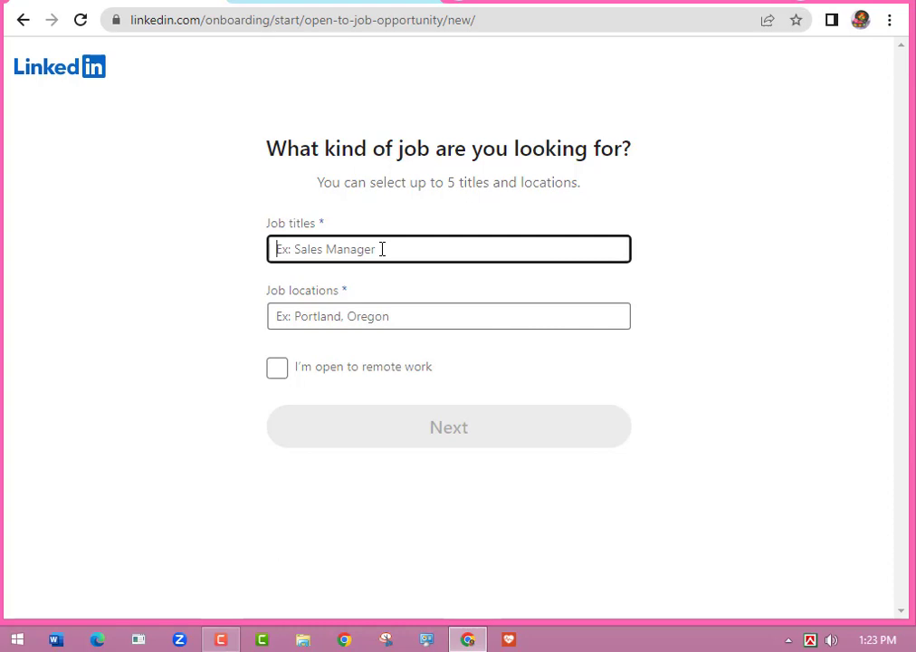
pyautogui.write('D')
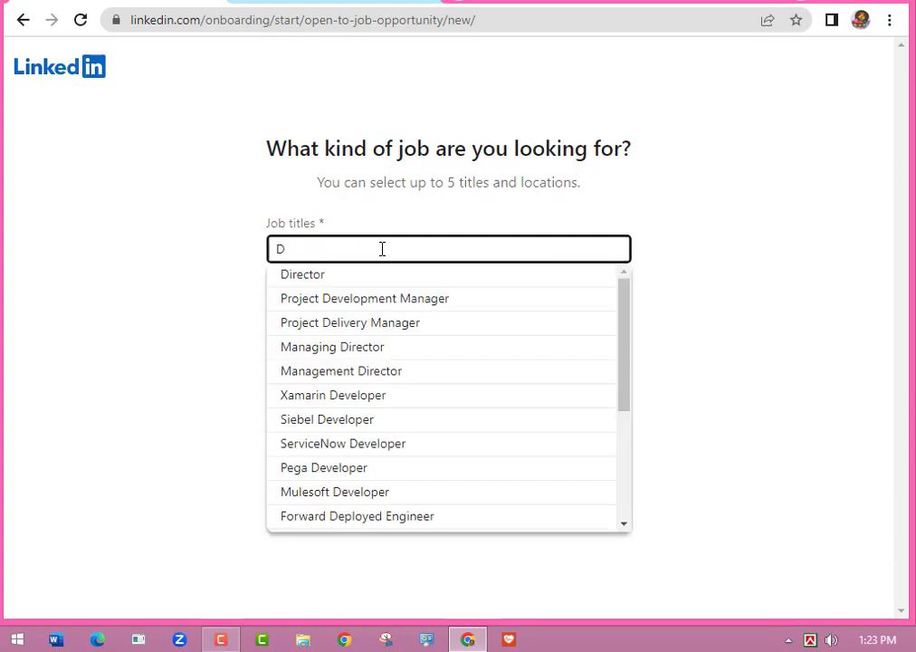
pyautogui.click(366, 352)
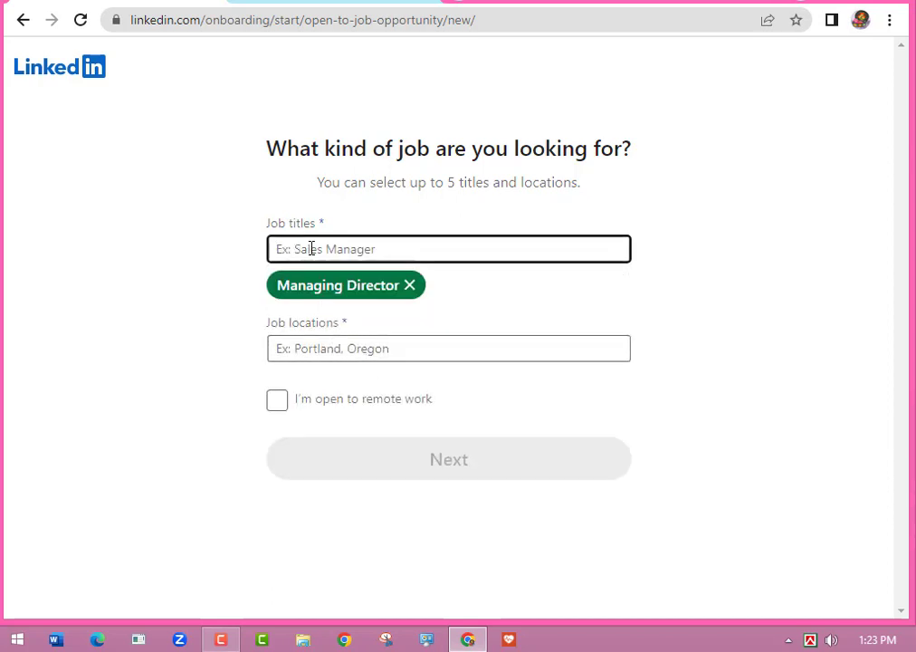
pyautogui.write('D')
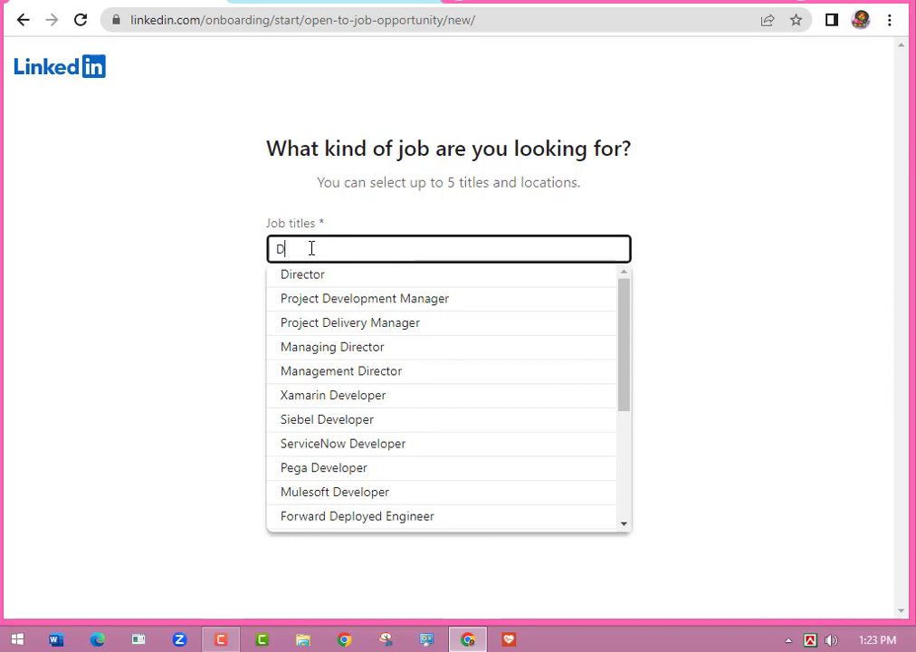
pyautogui.click(333, 306)
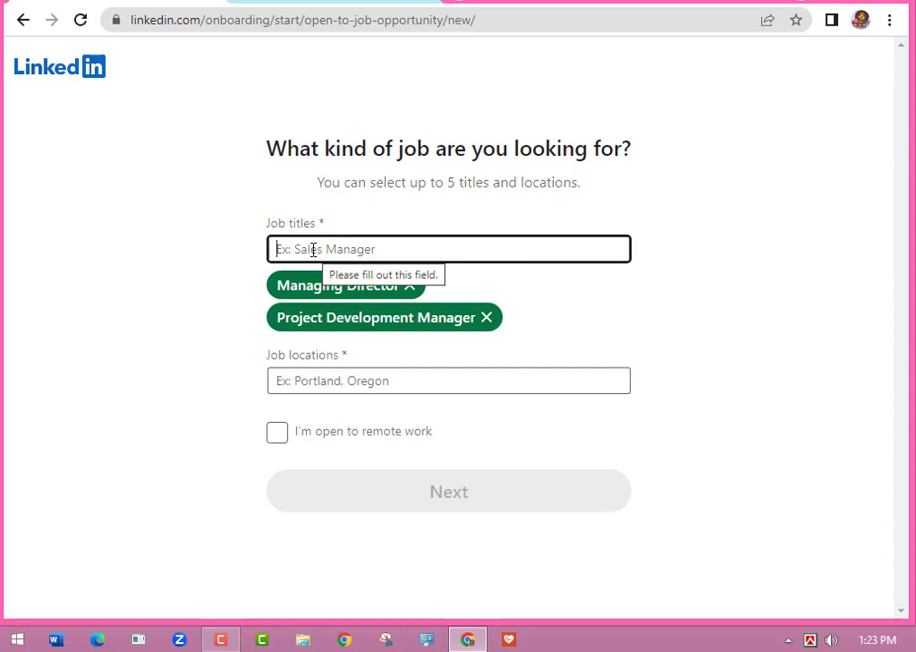
# Add United States and North America as the desired job locations
pyautogui.click(316, 381)
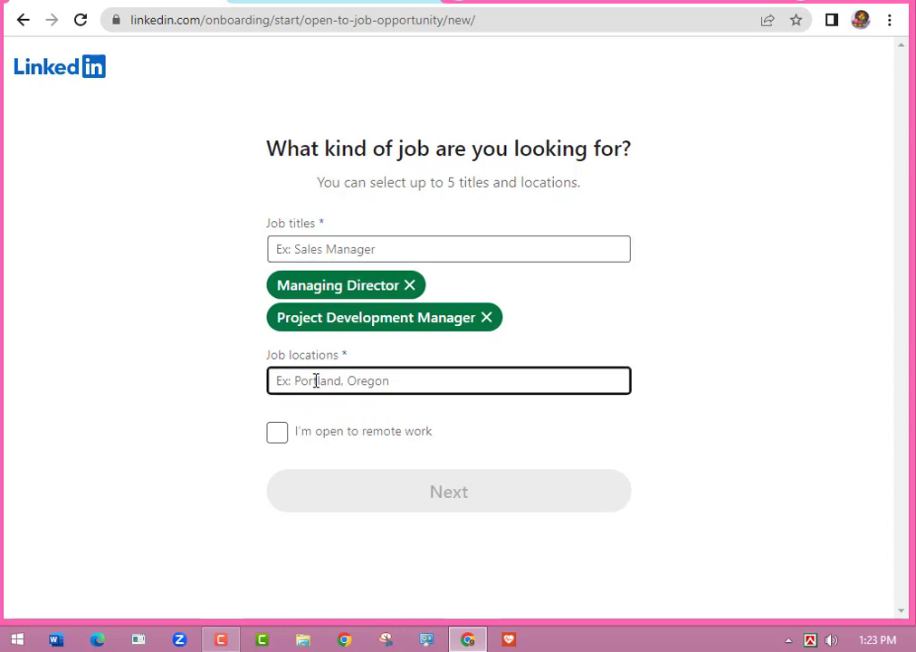
pyautogui.write('Unite')
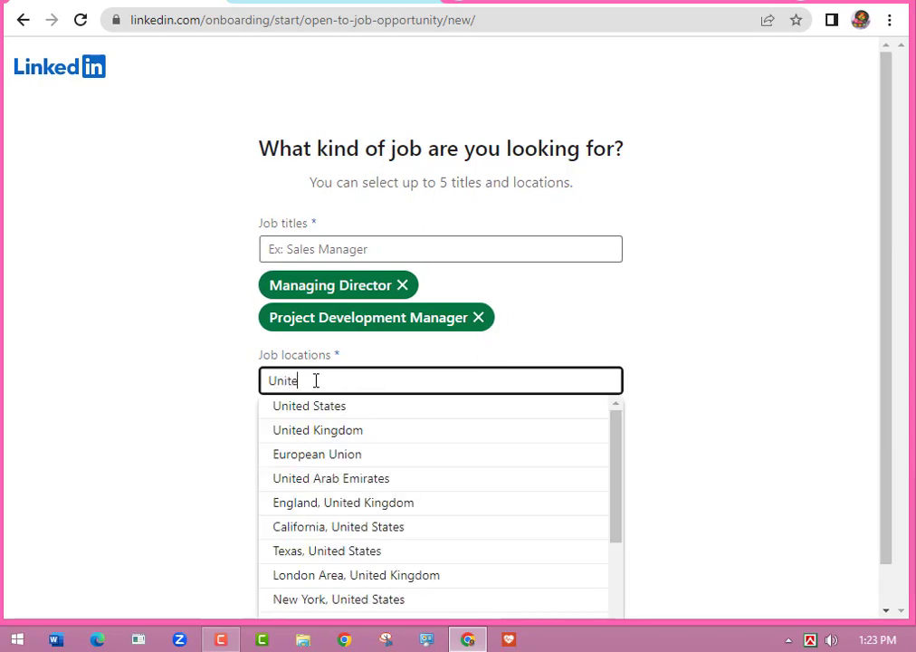
pyautogui.write('d')
pyautogui.click(332, 409)
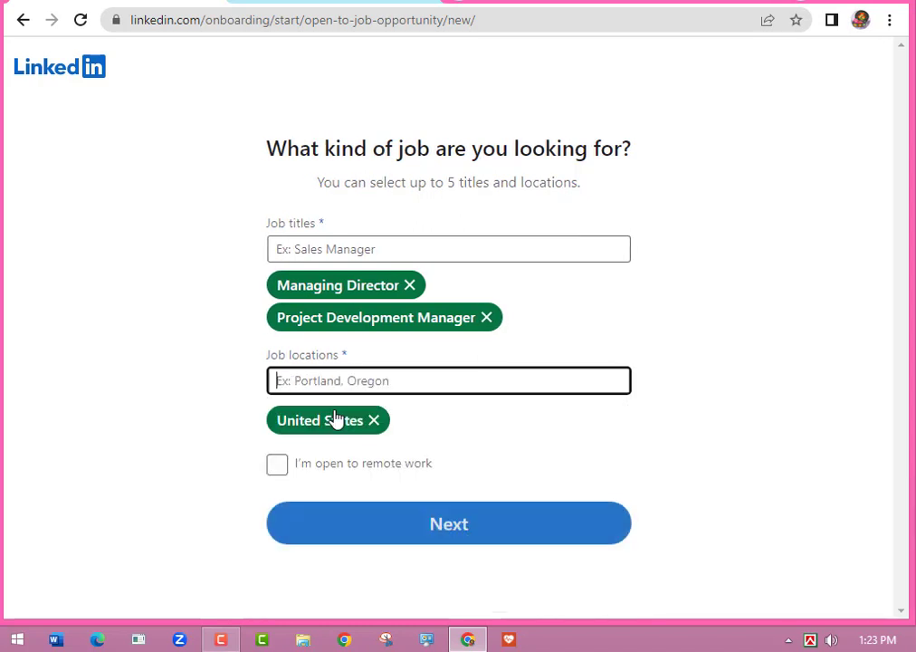
pyautogui.write('A')
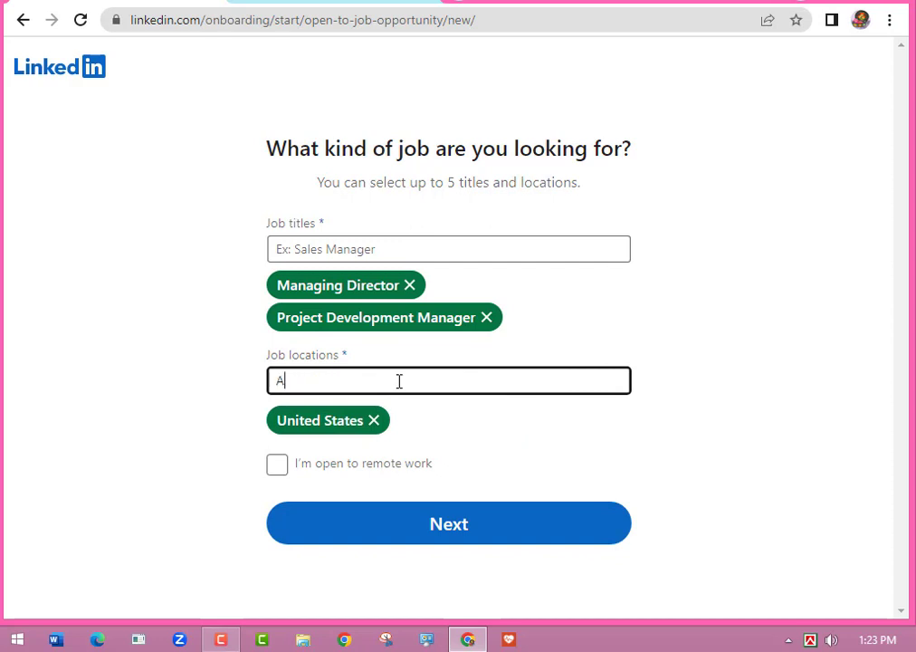
pyautogui.write('merica')
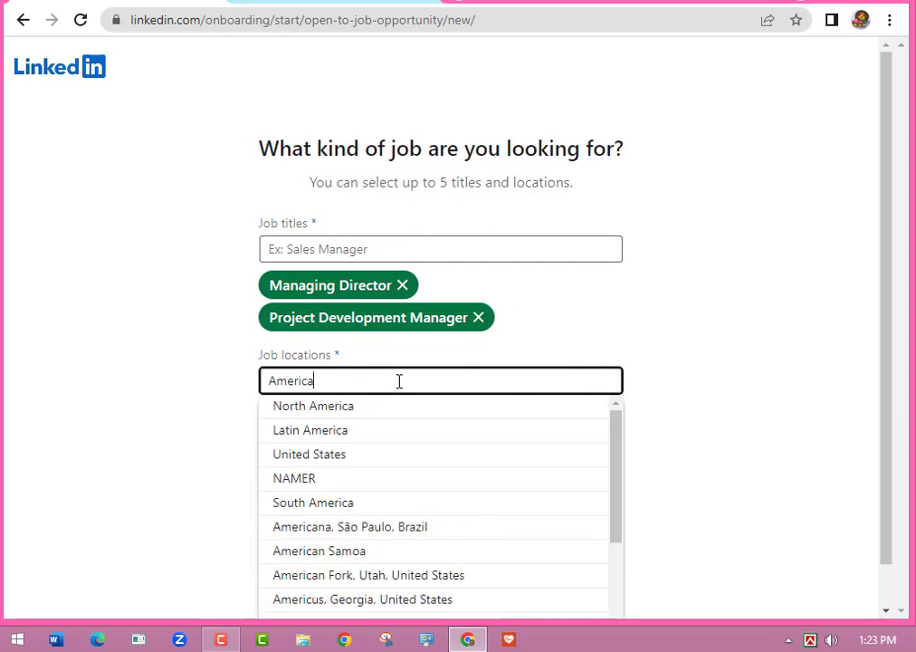
pyautogui.click(361, 418)
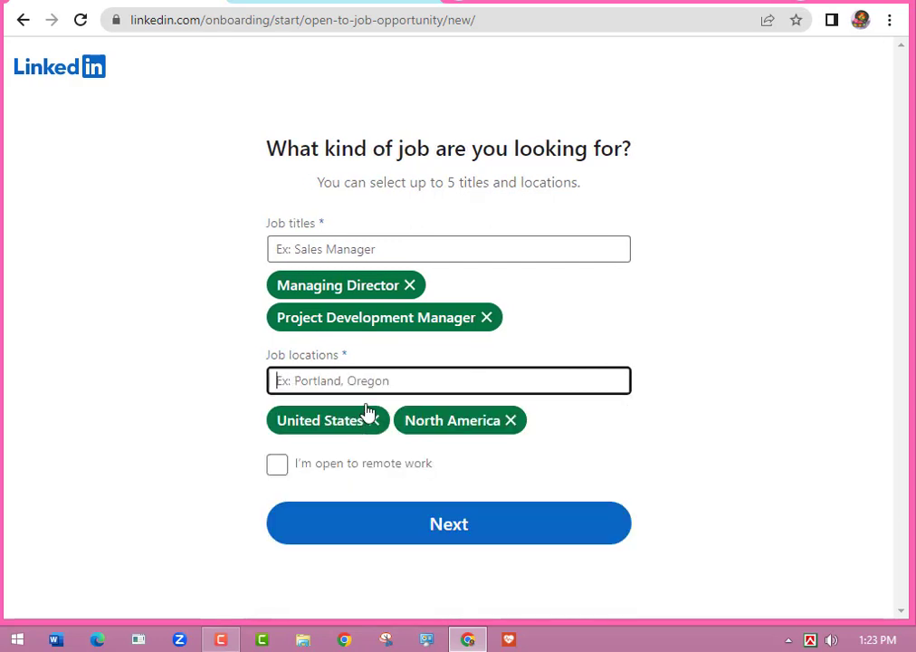
# Add Australia as a job location, mark the member as open to remote work, and submit the job preferences
pyautogui.write('A')
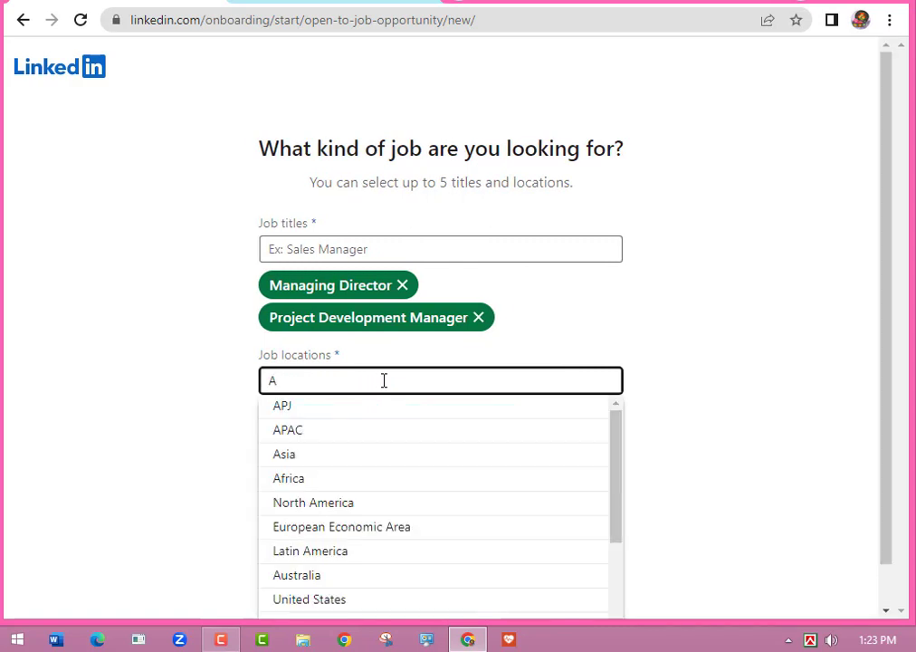
pyautogui.write('ut')
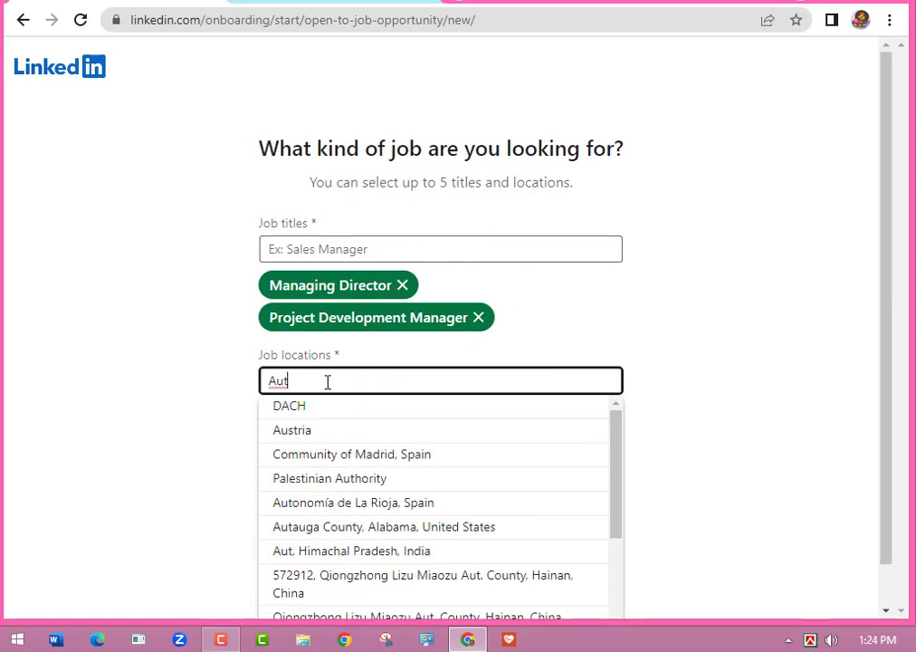
pyautogui.write('str')
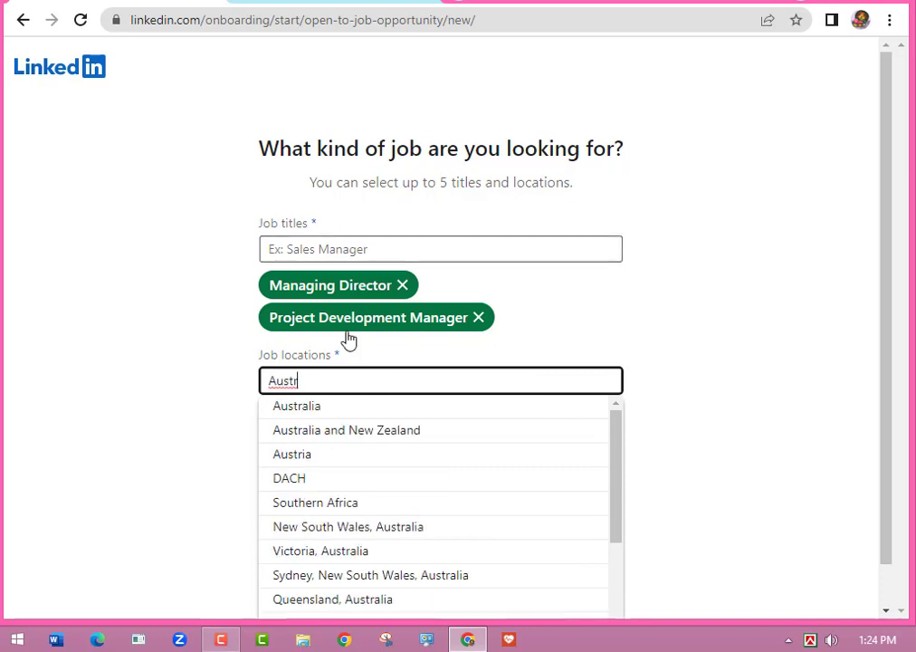
pyautogui.click(322, 414)
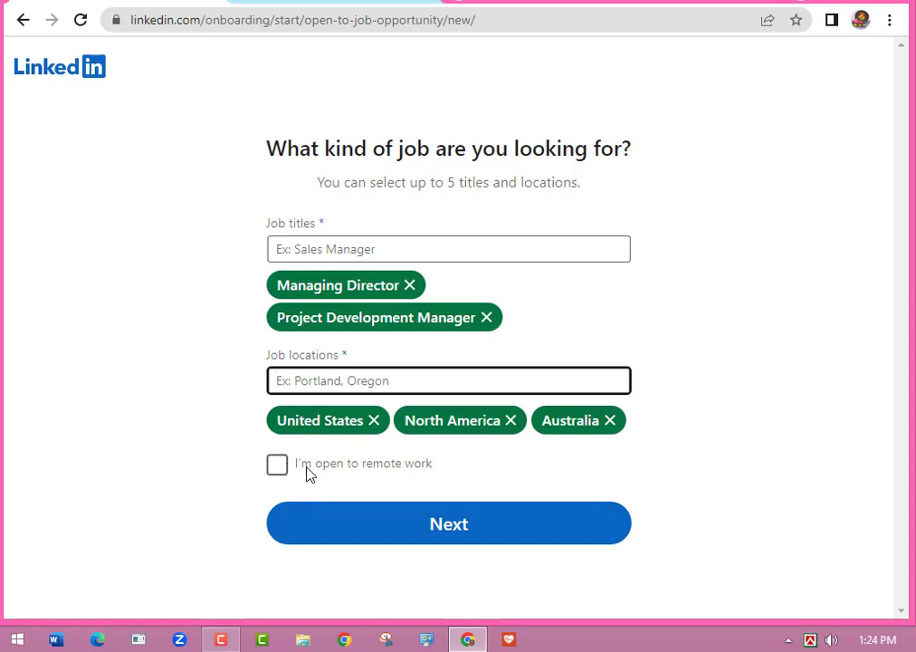
pyautogui.click(277, 467)
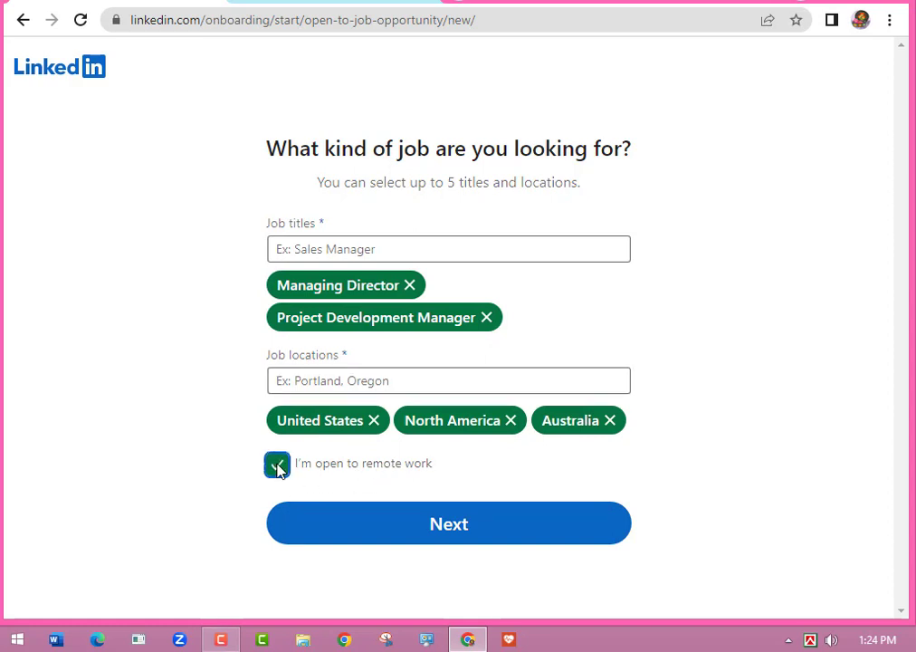
pyautogui.click(456, 538)
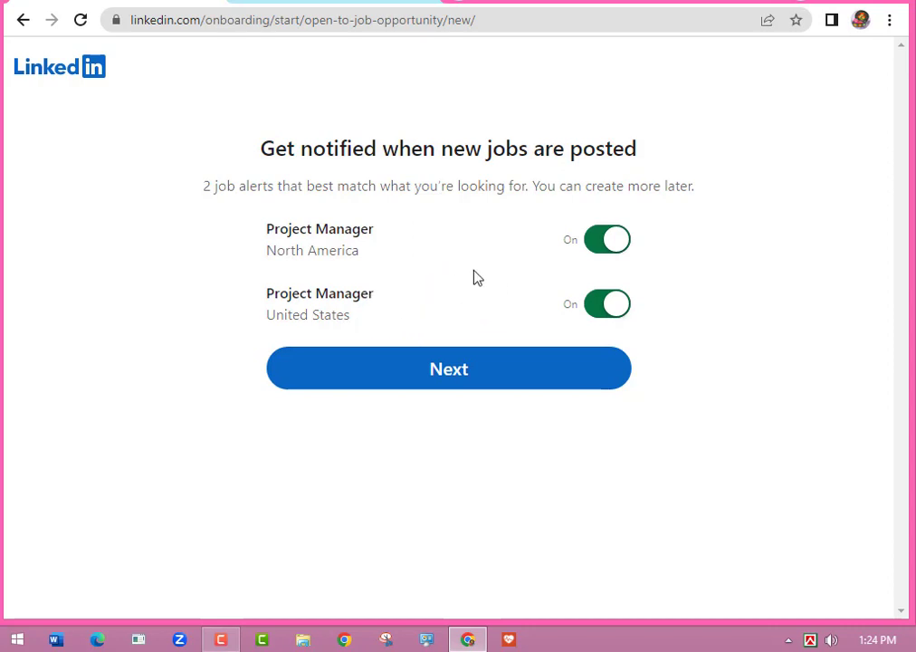
# Leave both Project Manager job alerts, for North America and United States, switched on and proceed to the recruiter-sharing page
pyautogui.click(605, 250)
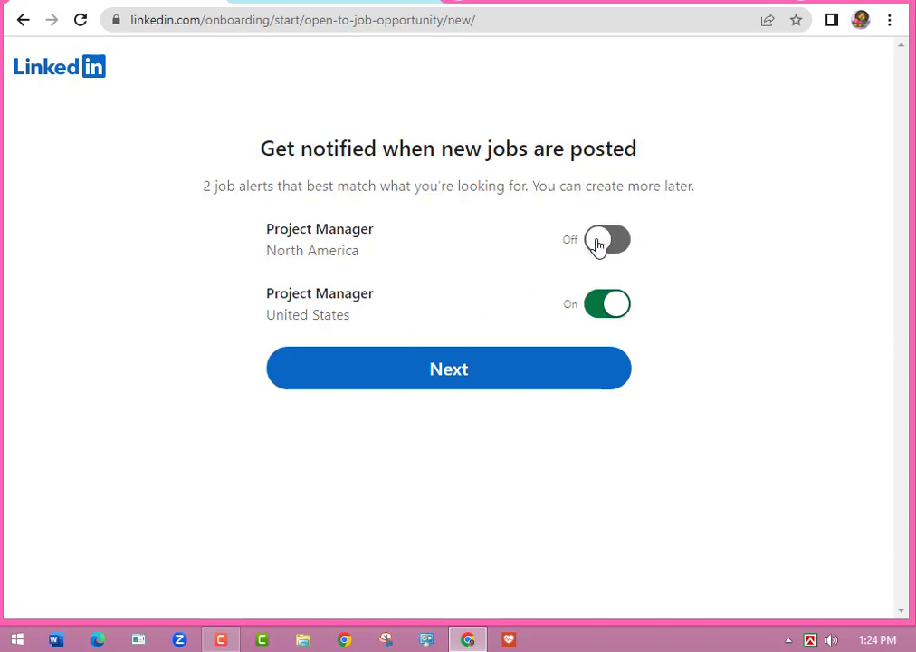
pyautogui.click(598, 243)
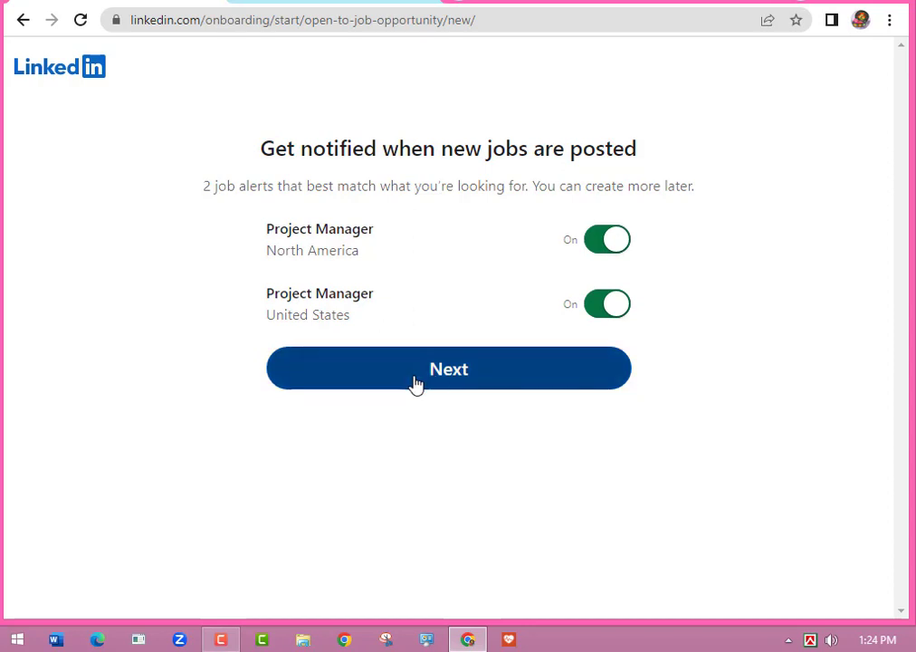
pyautogui.click(459, 385)
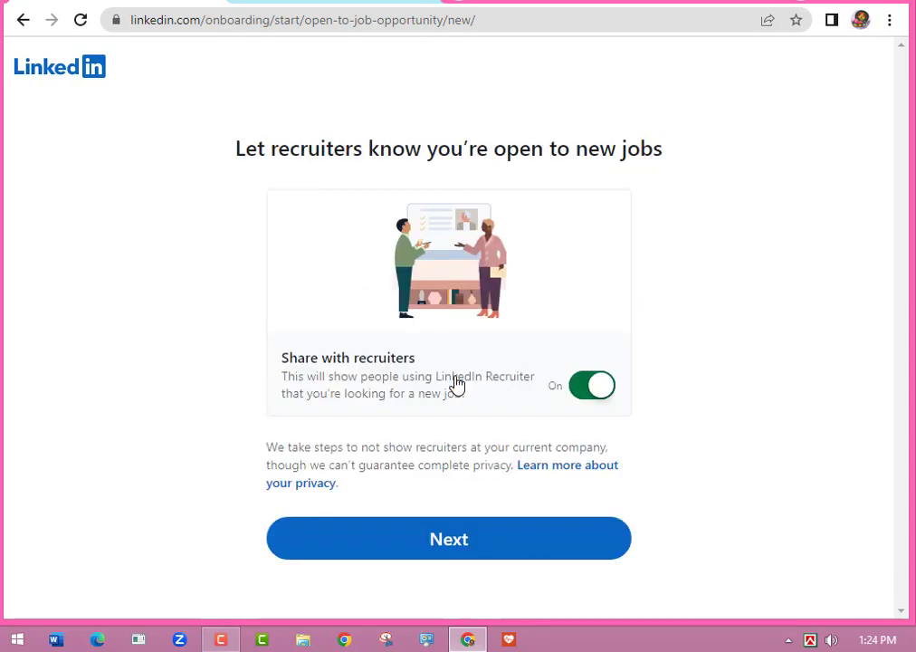
# Leave sharing with recruiters switched on and move past the mobile app page to the people suggestions
pyautogui.click(415, 543)
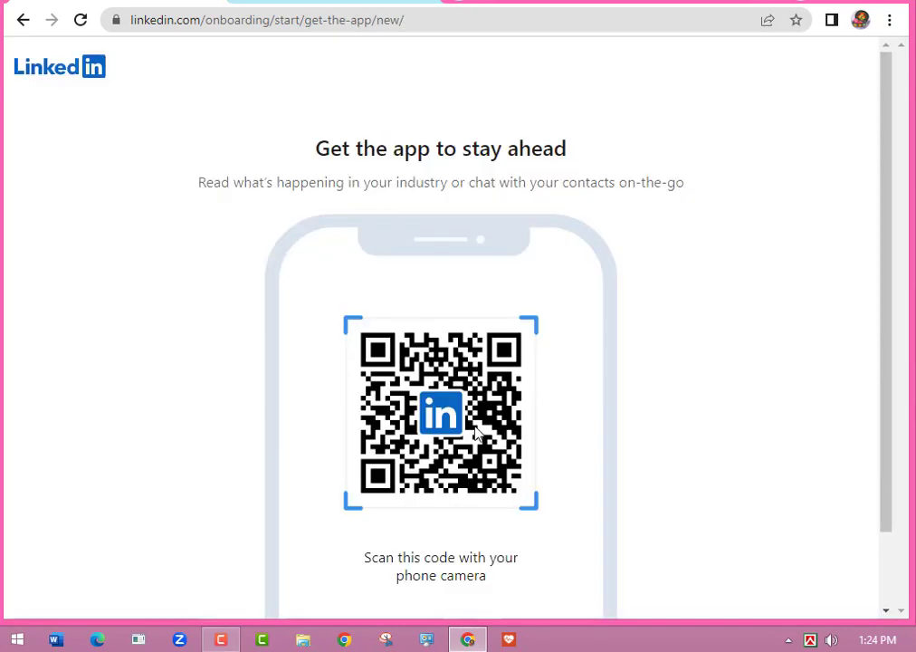
pyautogui.scroll(-1, 607, 446)
pyautogui.scroll(1, 593, 456)
pyautogui.scroll(-1, 589, 453)
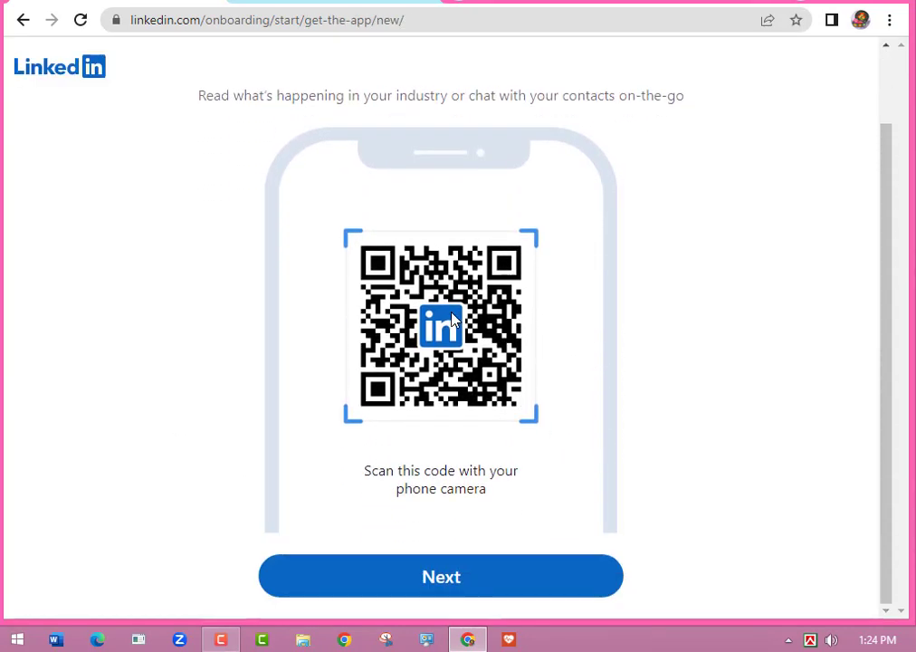
pyautogui.click(421, 590)
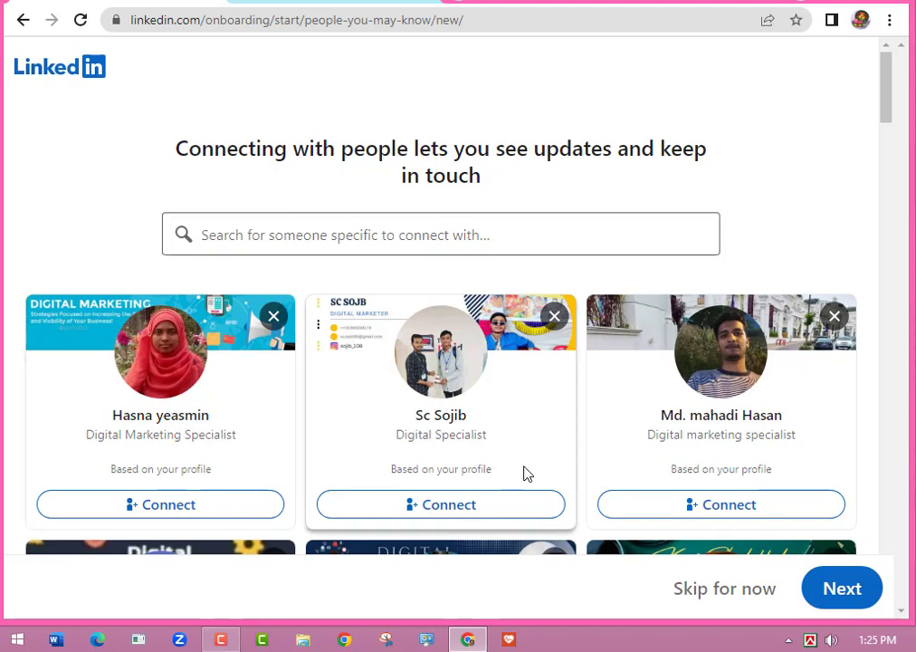
# Browse the suggested people and send connection invitations to two digital marketing specialists
pyautogui.scroll(-2, 527, 468)
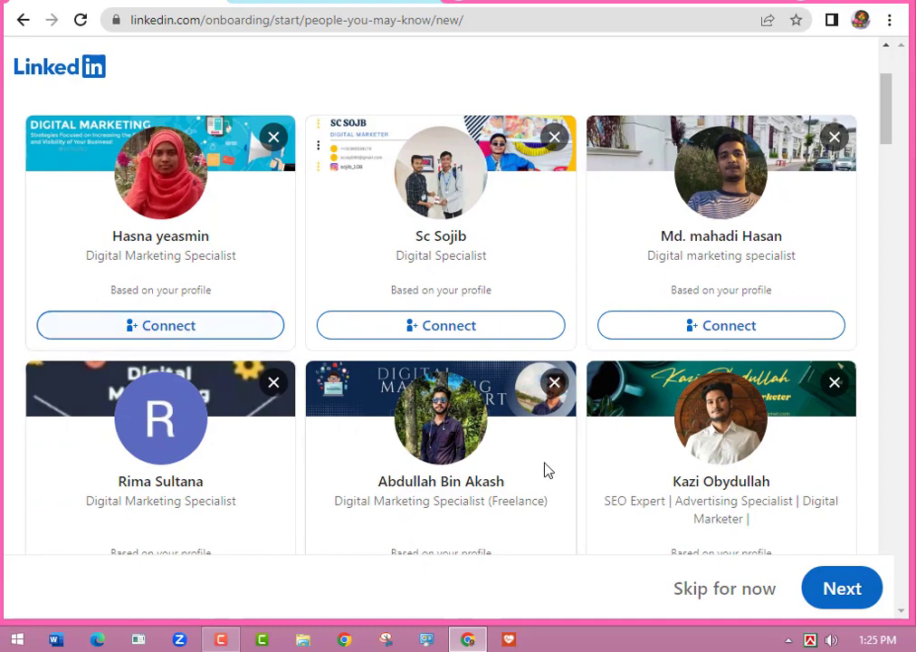
pyautogui.scroll(-6, 580, 473)
pyautogui.scroll(-6, 580, 469)
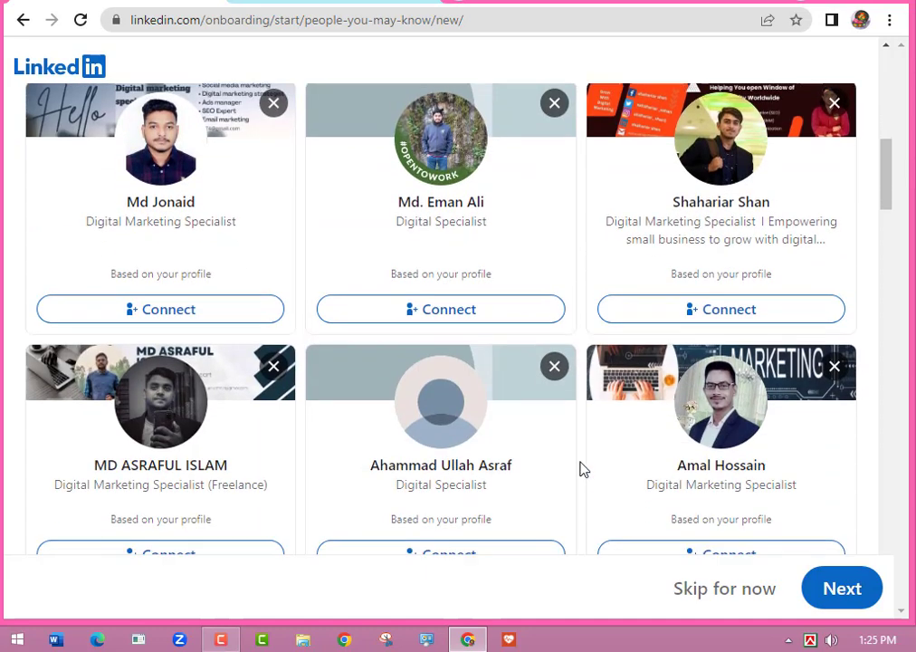
pyautogui.scroll(-4, 580, 469)
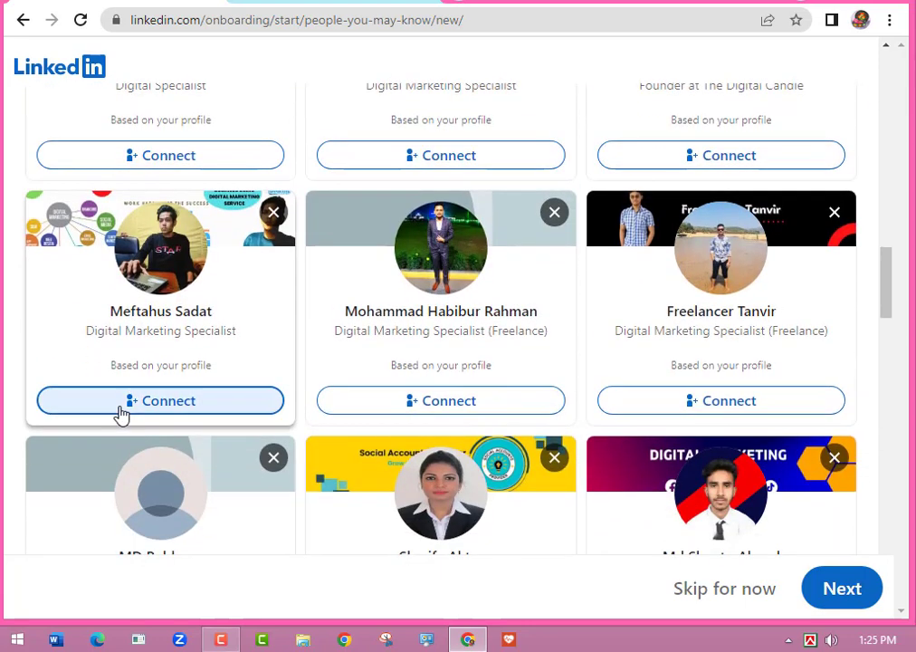
pyautogui.click(120, 409)
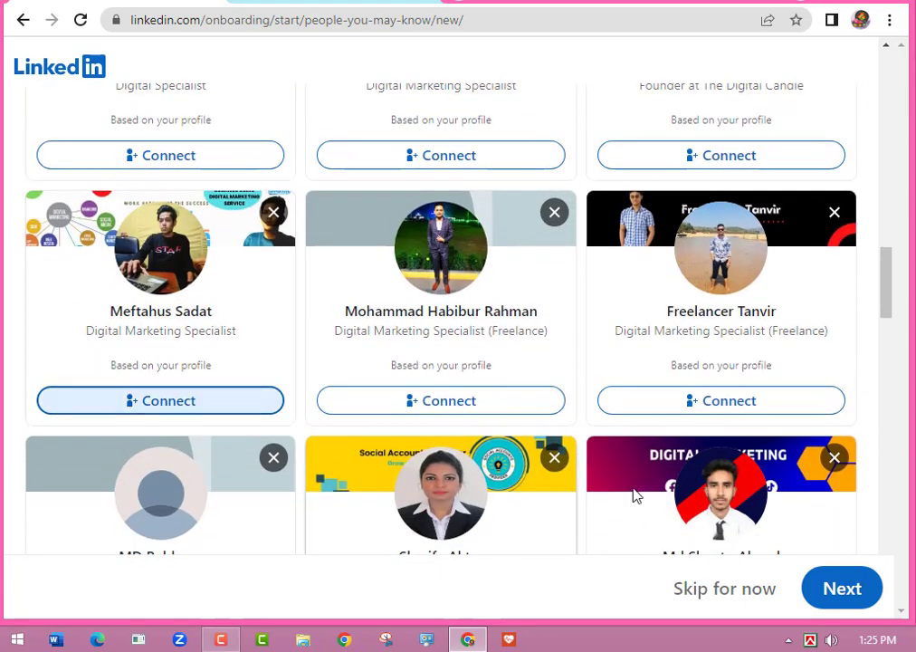
pyautogui.scroll(-2, 634, 494)
pyautogui.click(512, 480)
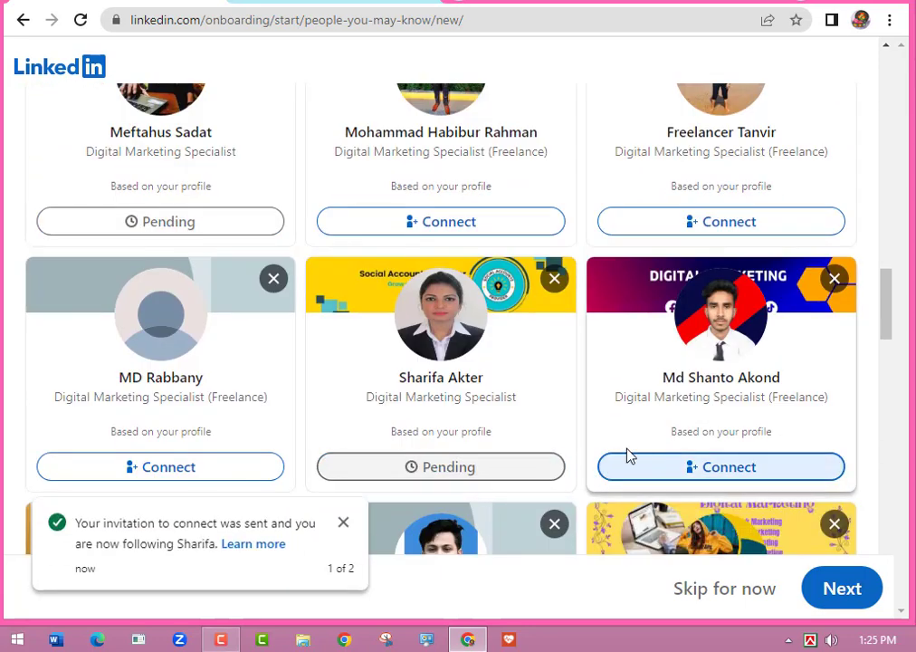
# Invite one more suggested digital marketing specialist further down the list and proceed to the follow recommendations
pyautogui.scroll(-4, 634, 453)
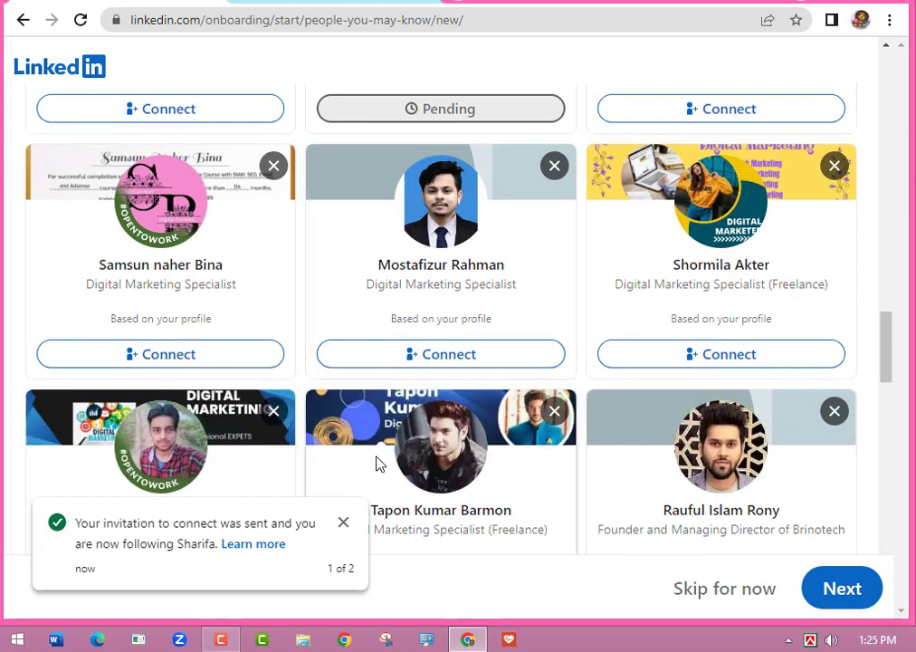
pyautogui.scroll(-3, 416, 474)
pyautogui.scroll(-1, 775, 478)
pyautogui.scroll(-2, 775, 477)
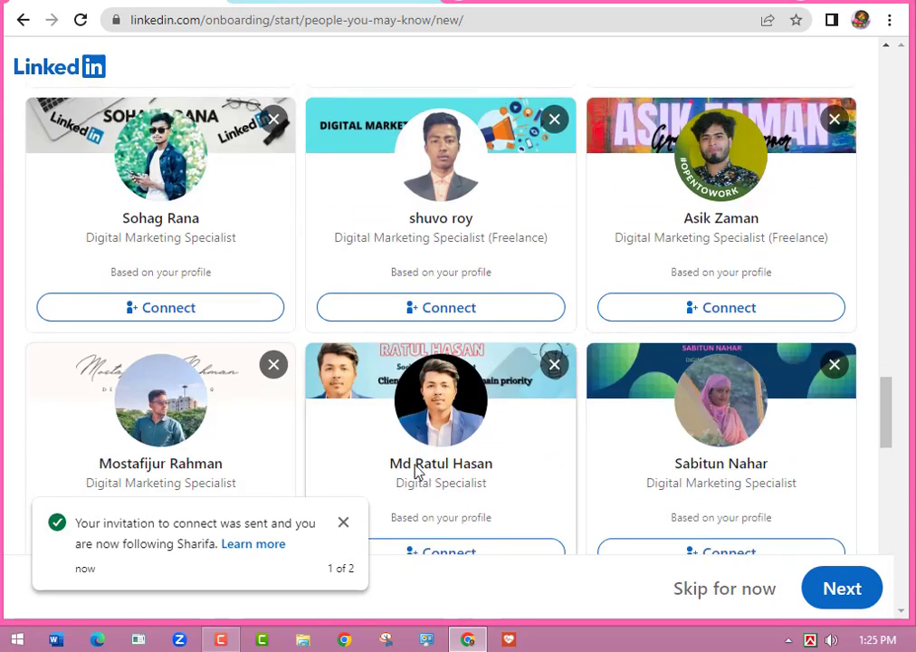
pyautogui.scroll(-4, 577, 513)
pyautogui.scroll(-3, 421, 616)
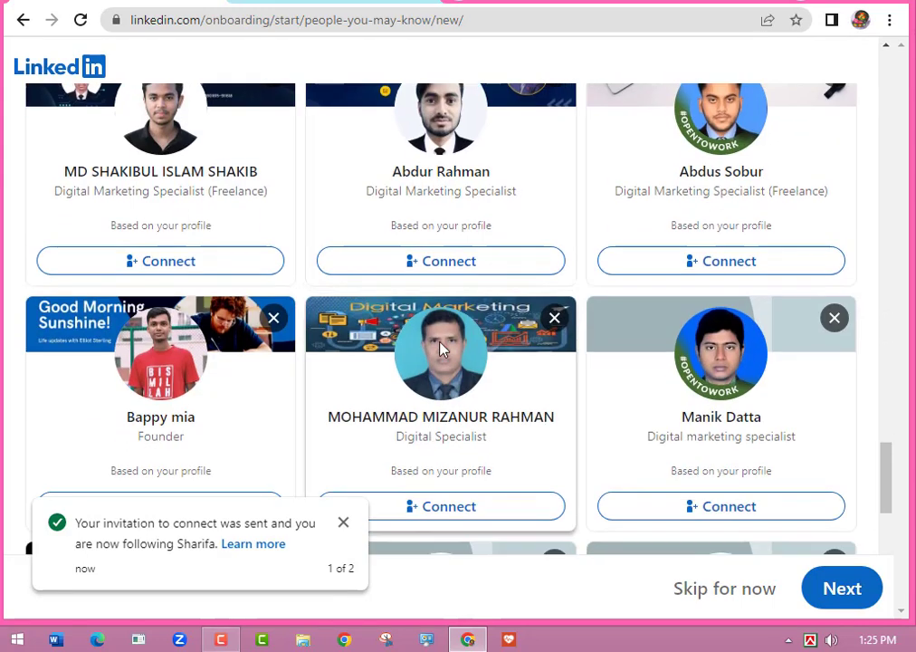
pyautogui.click(449, 263)
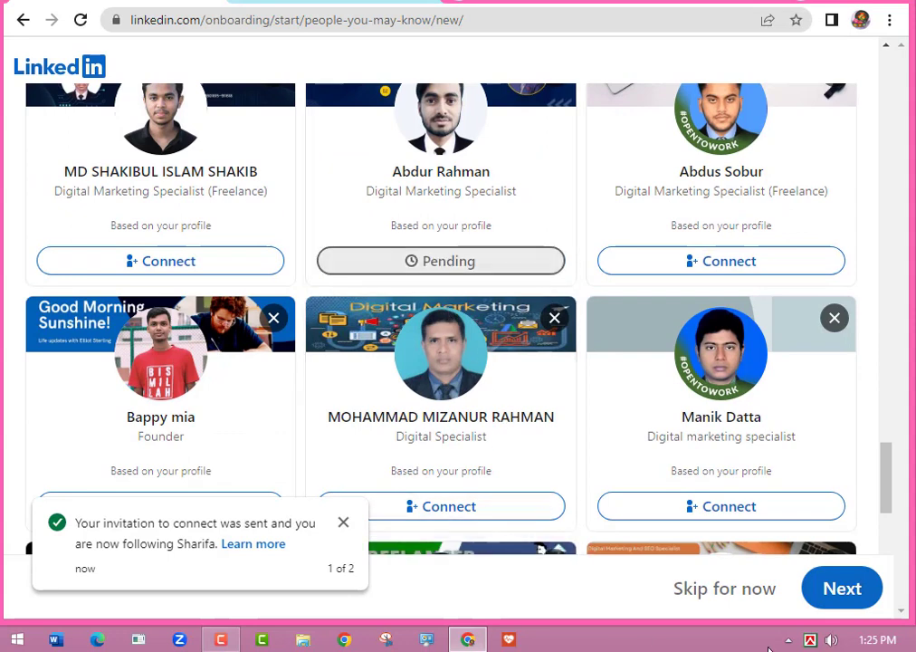
pyautogui.click(841, 594)
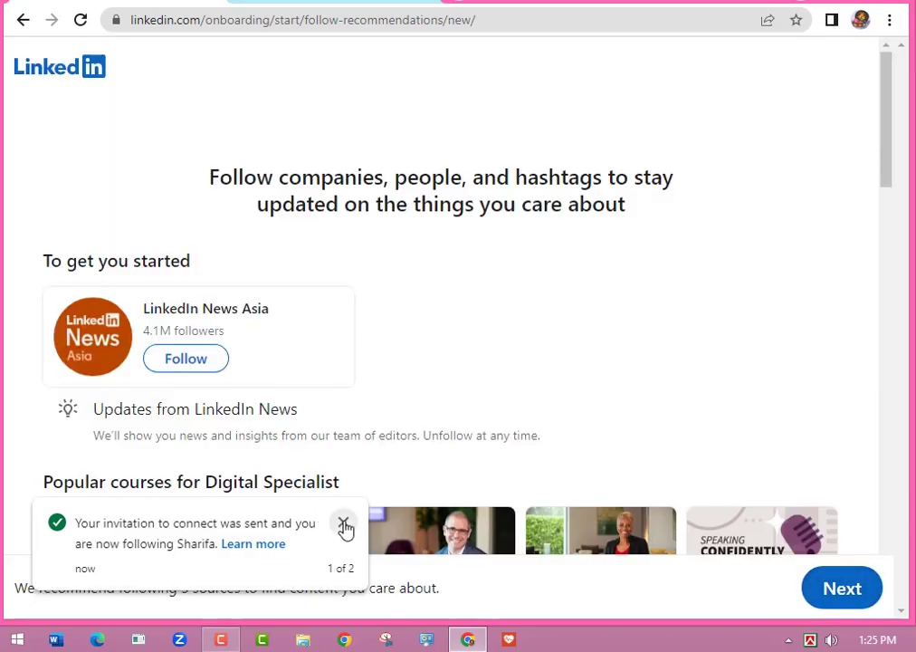
# Save the Nano Tips for Negotiating Your Salary, Project Management Foundations and How to Think Strategically courses, and finish the onboarding
pyautogui.click(344, 527)
pyautogui.scroll(-3, 643, 469)
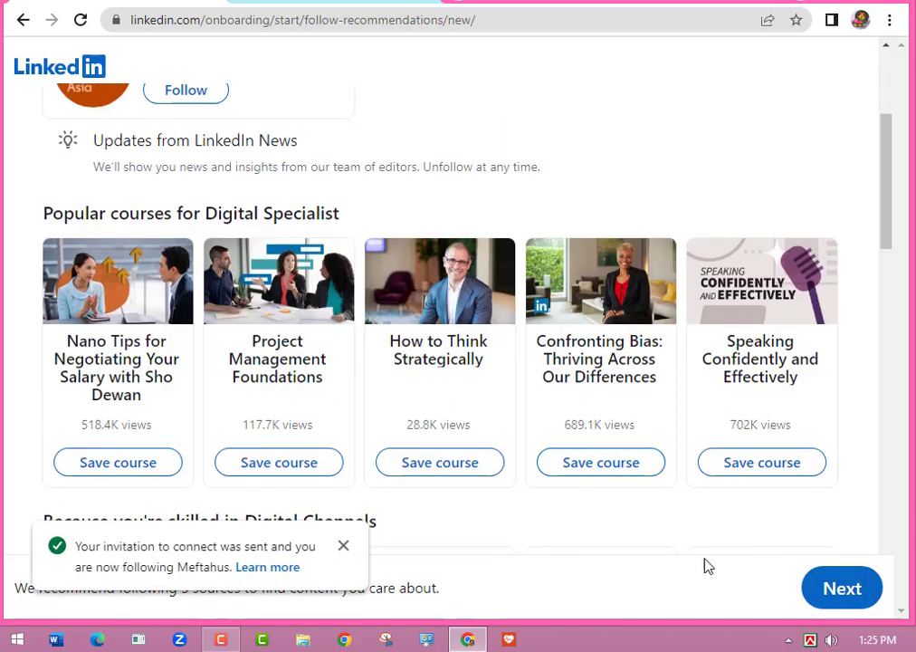
pyautogui.click(170, 467)
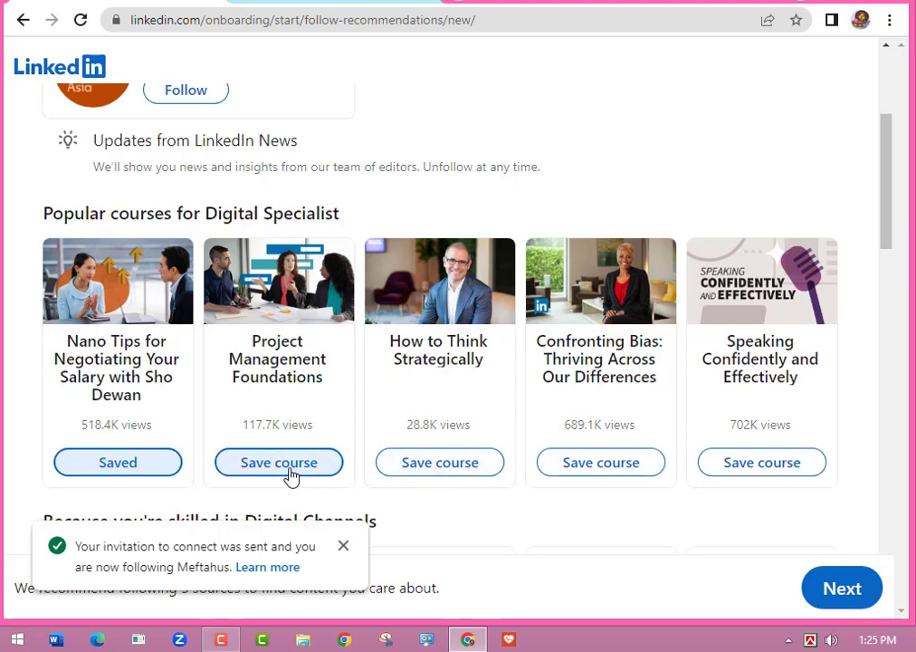
pyautogui.click(294, 471)
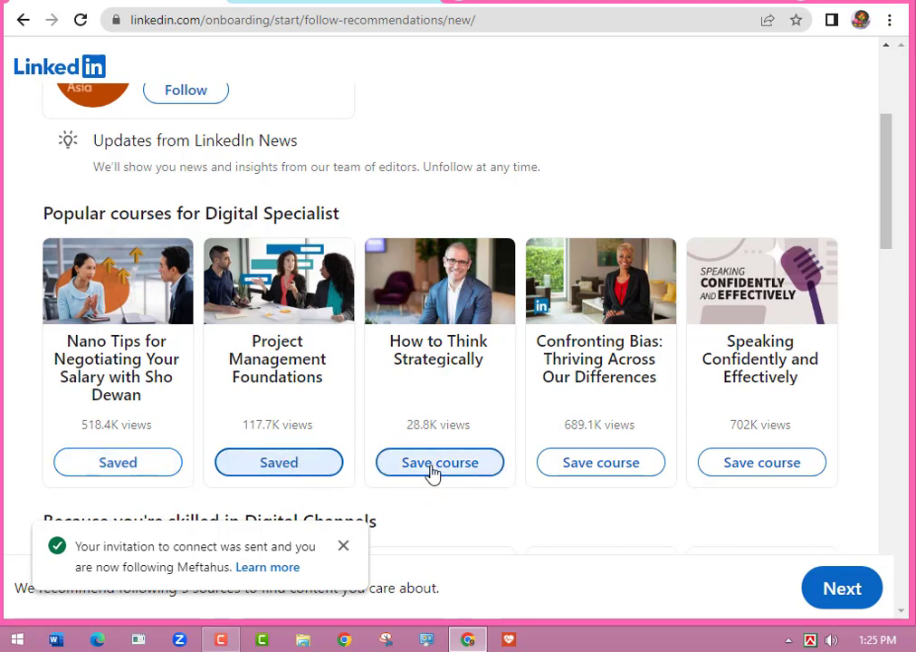
pyautogui.click(470, 474)
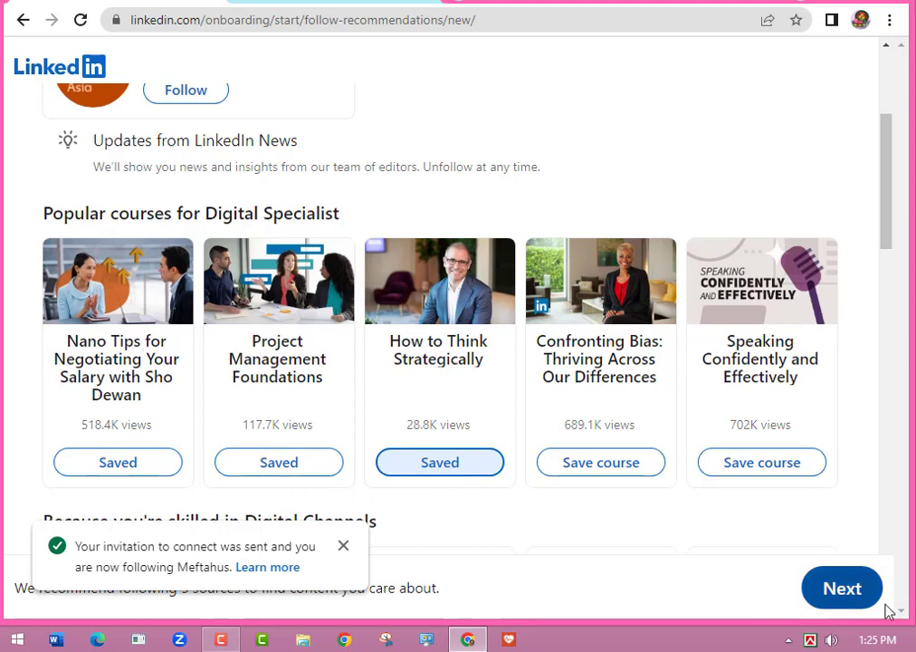
pyautogui.click(838, 590)
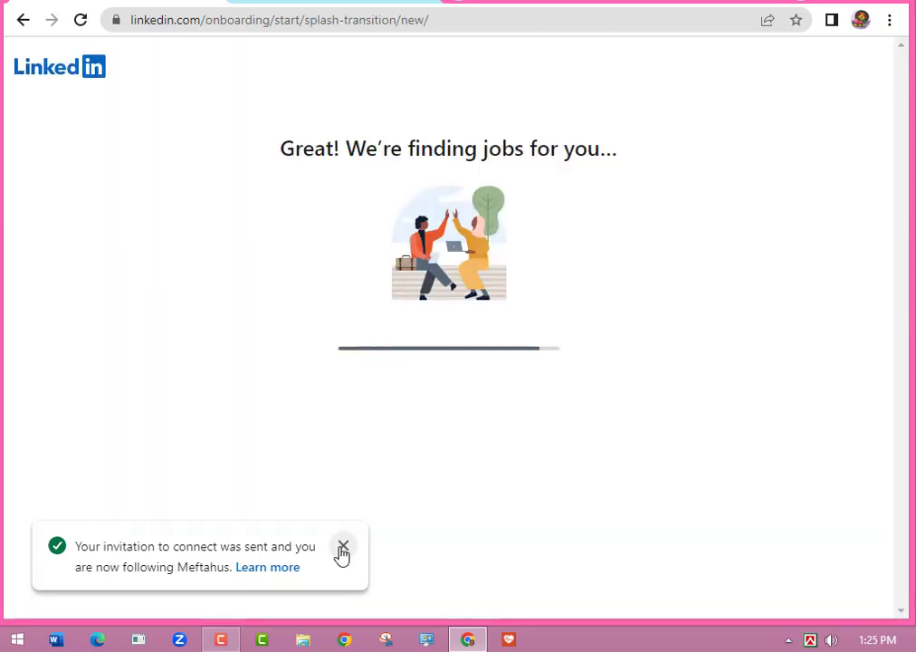
pyautogui.click(343, 547)
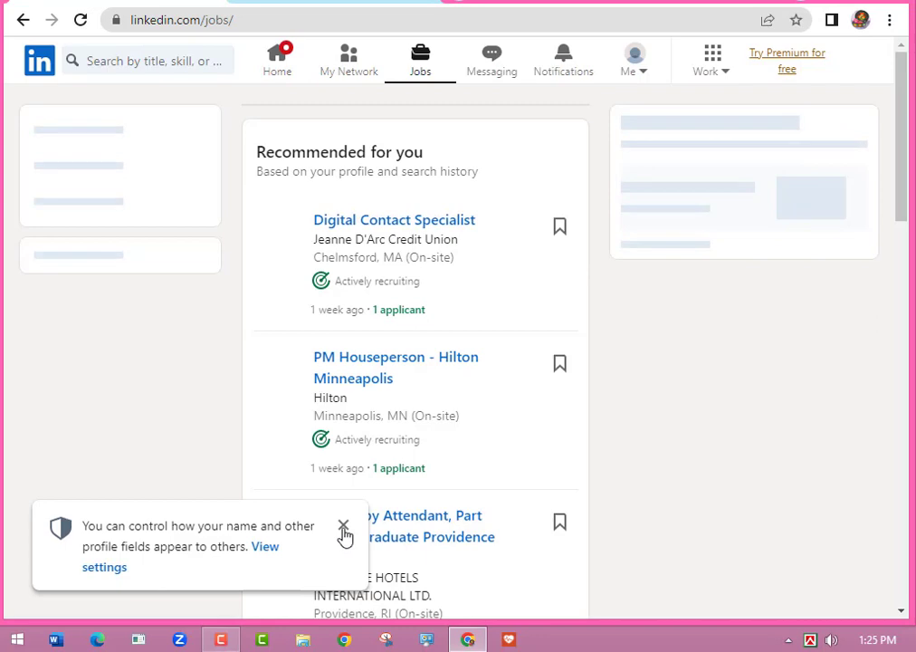
pyautogui.click(343, 532)
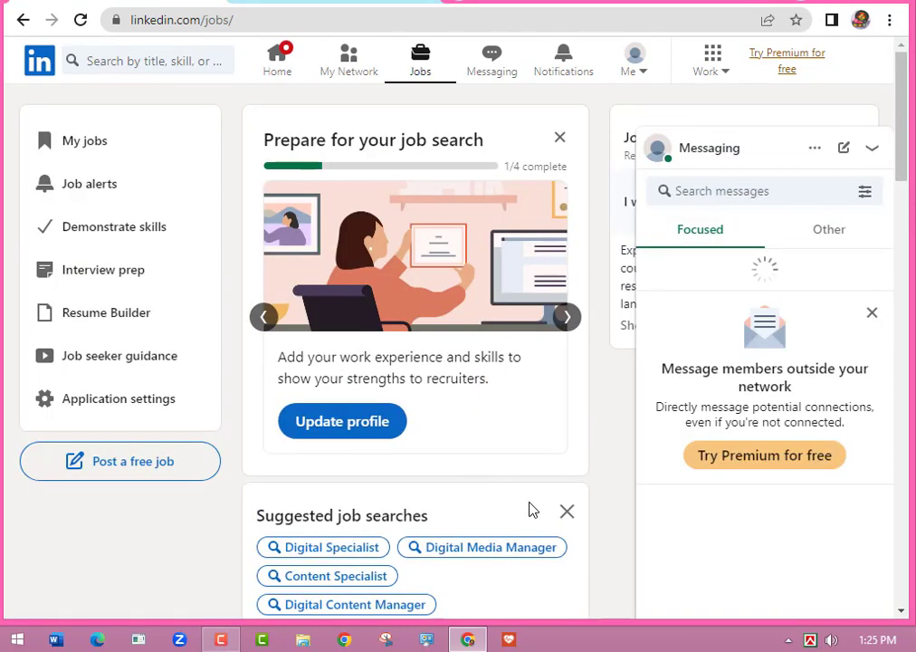
# View the home feed and the My Network page, dismissing the notice about who can send invitations
pyautogui.click(276, 68)
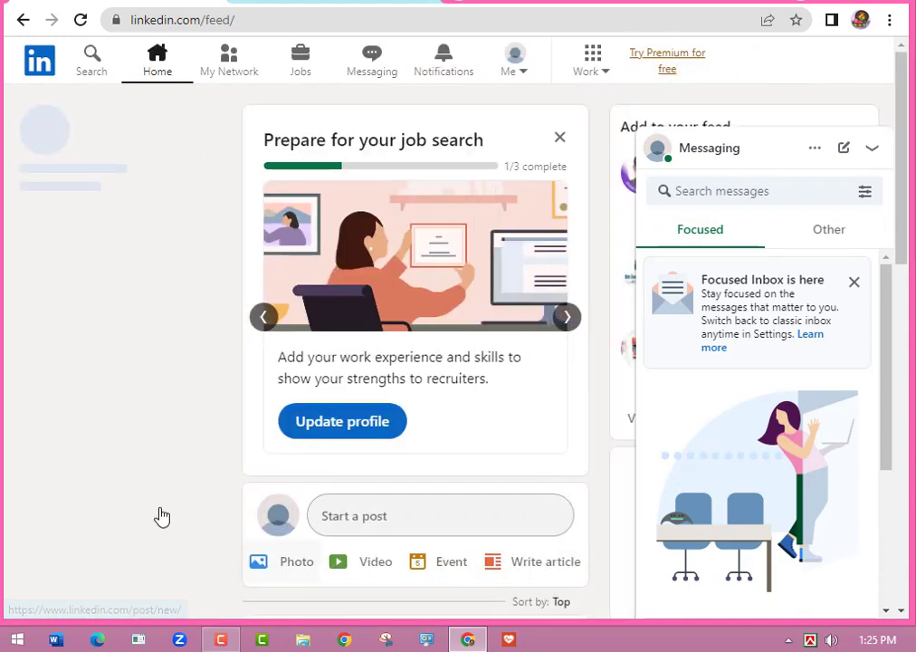
pyautogui.click(365, 521)
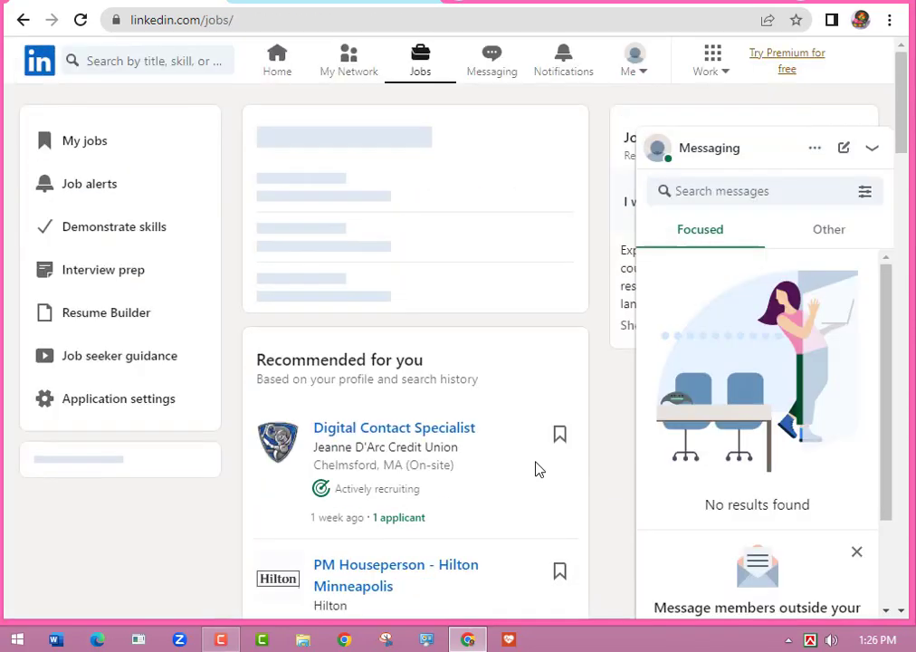
pyautogui.click(355, 75)
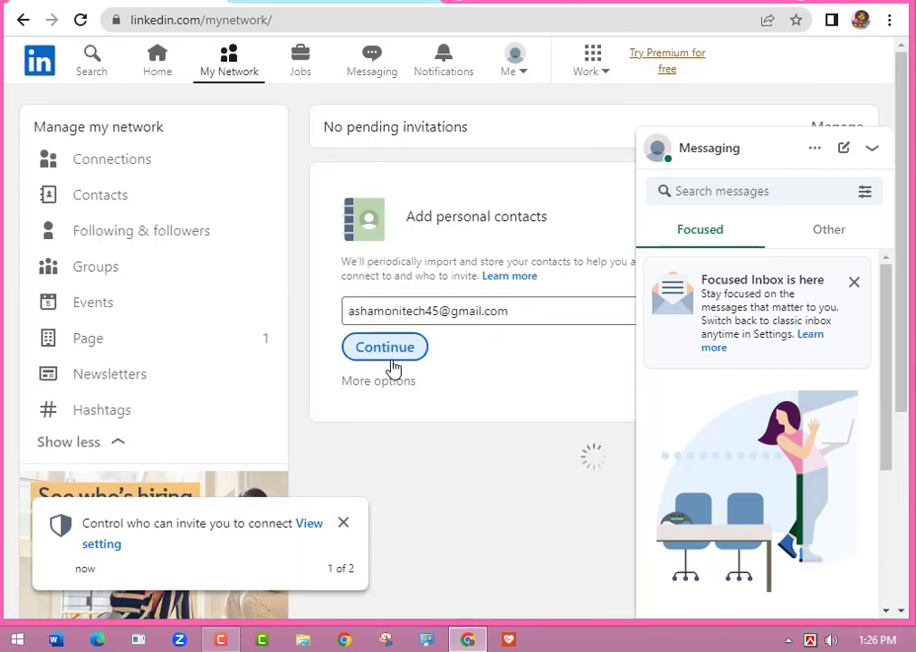
pyautogui.click(345, 524)
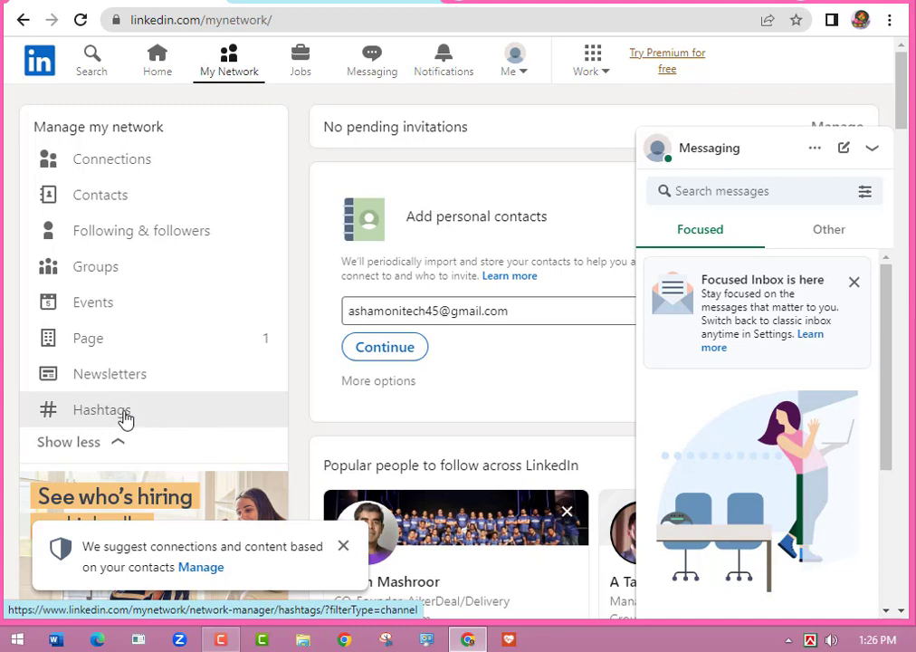
# Look over the Jobs page and the recent and suggested searches offered by its job search
pyautogui.click(306, 69)
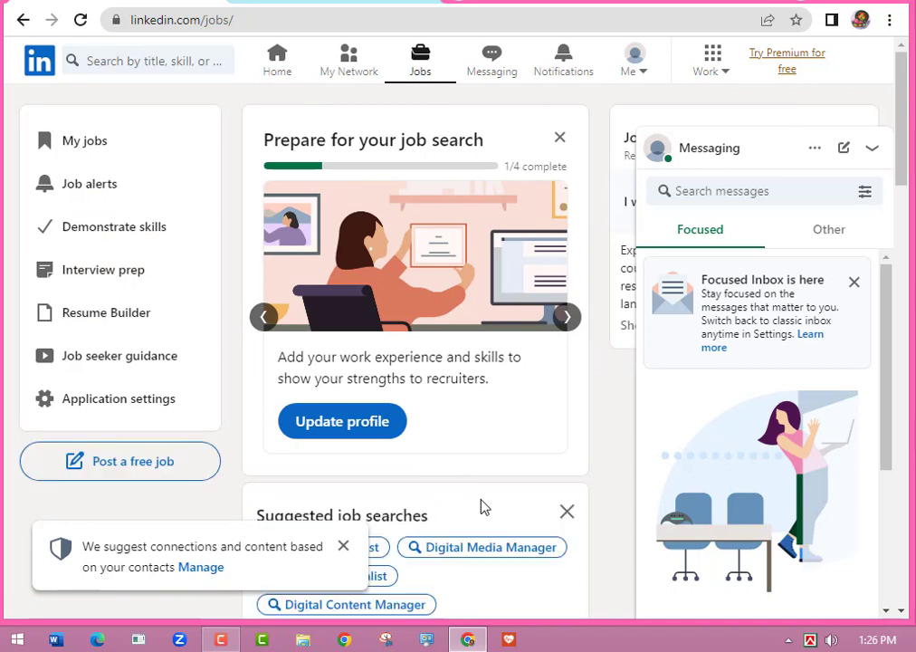
pyautogui.scroll(-4, 481, 507)
pyautogui.scroll(4, 480, 507)
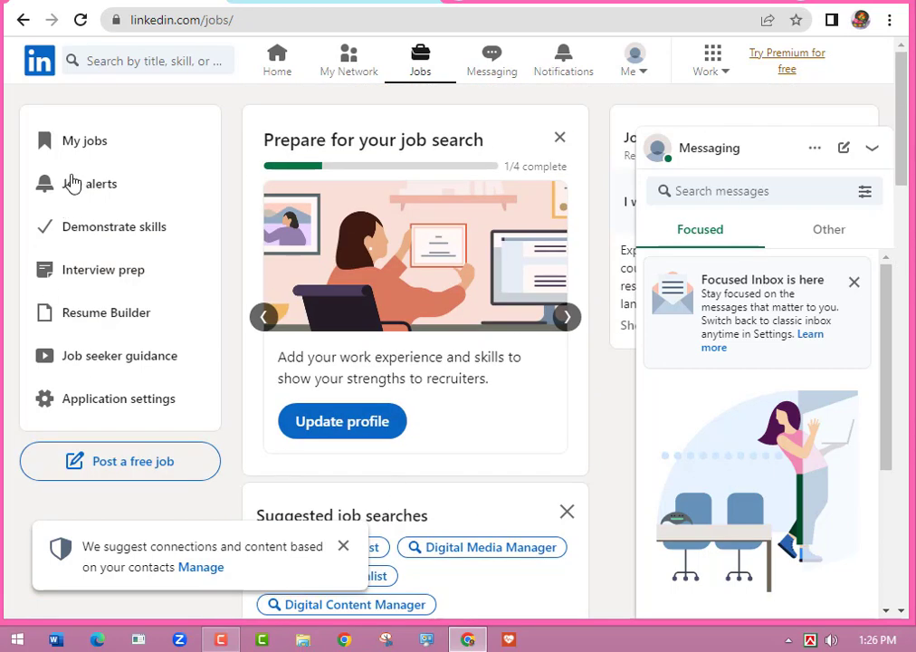
pyautogui.click(94, 61)
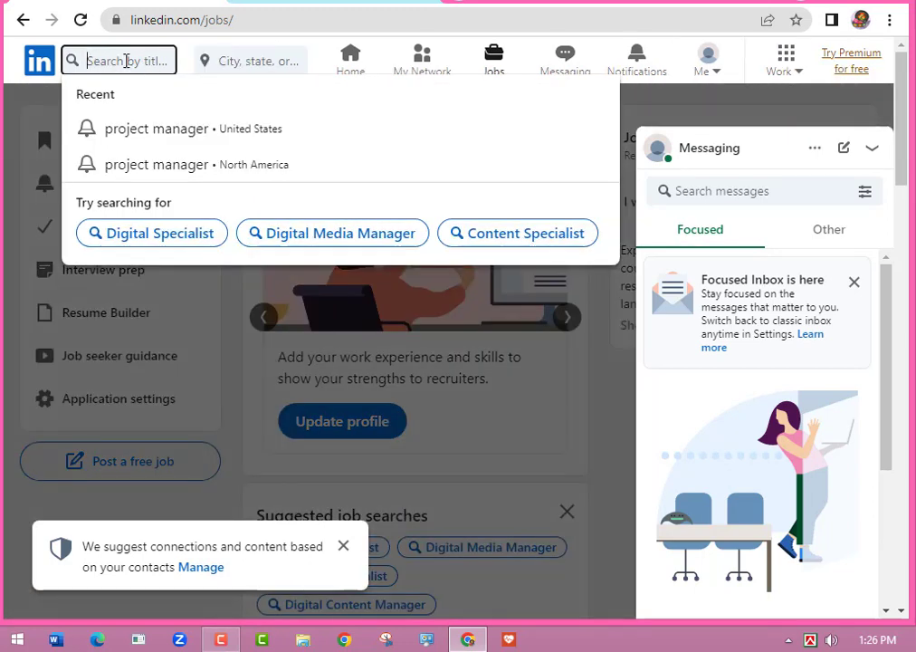
pyautogui.click(204, 338)
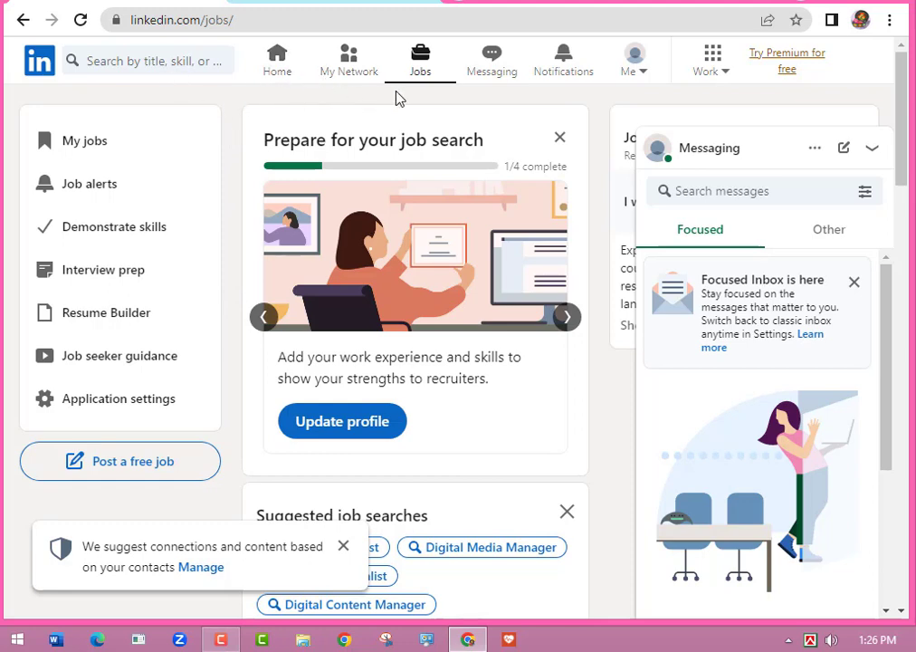
# Open the Messaging page and dismiss the Message Ads notice, the contact suggestions notice and the Premium offer
pyautogui.click(498, 72)
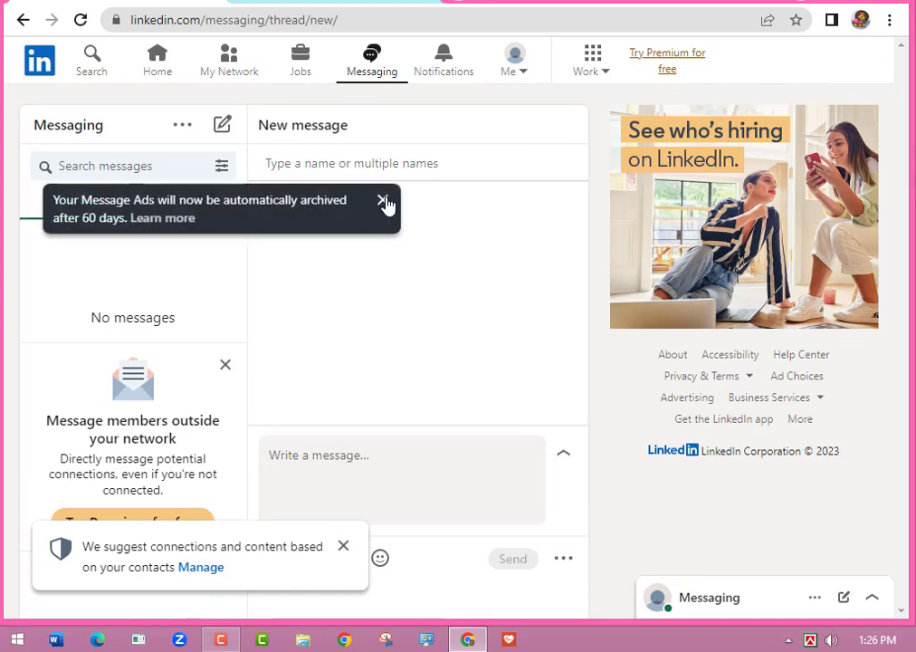
pyautogui.click(382, 201)
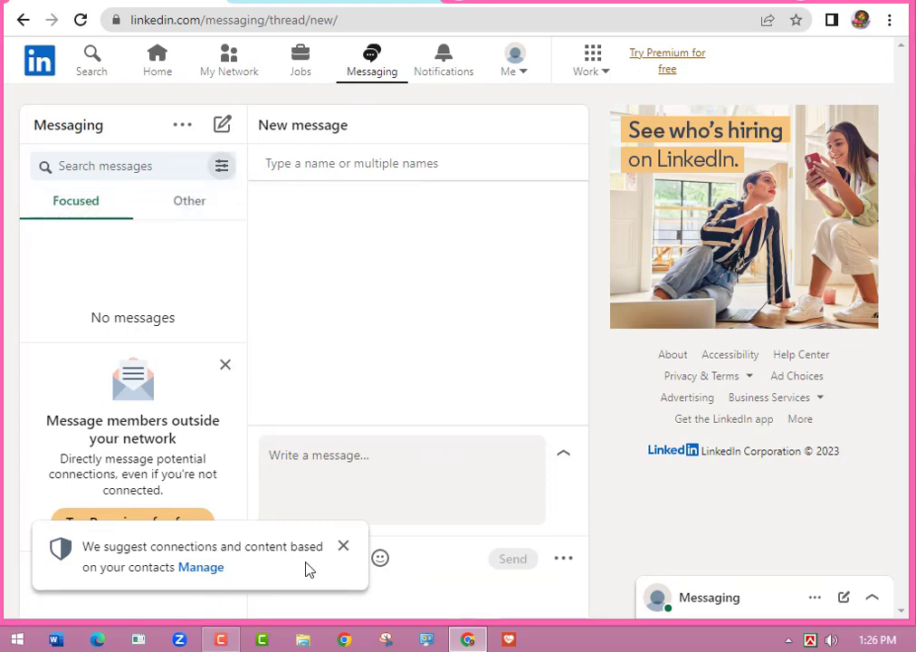
pyautogui.click(344, 547)
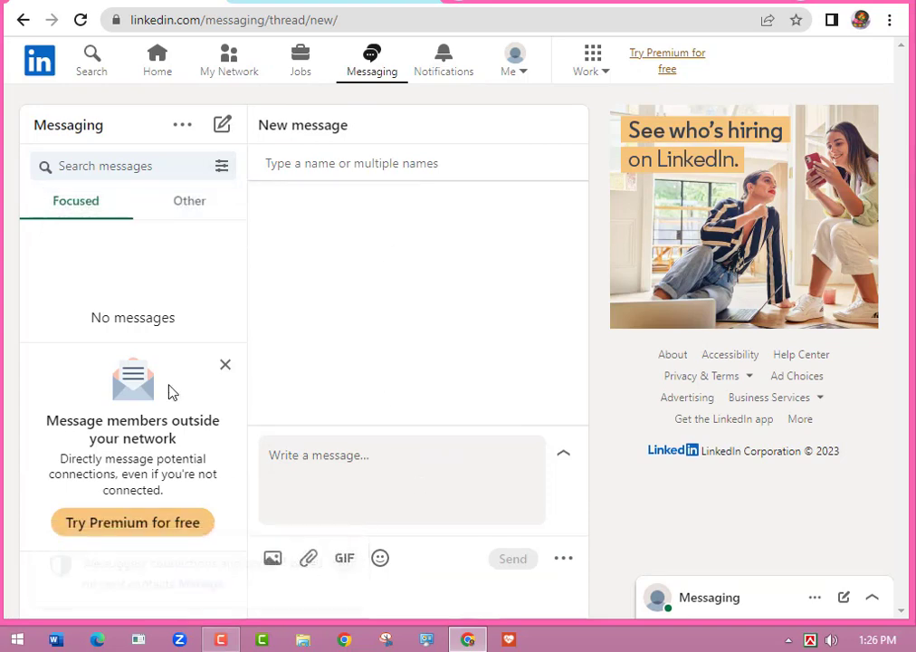
pyautogui.click(225, 366)
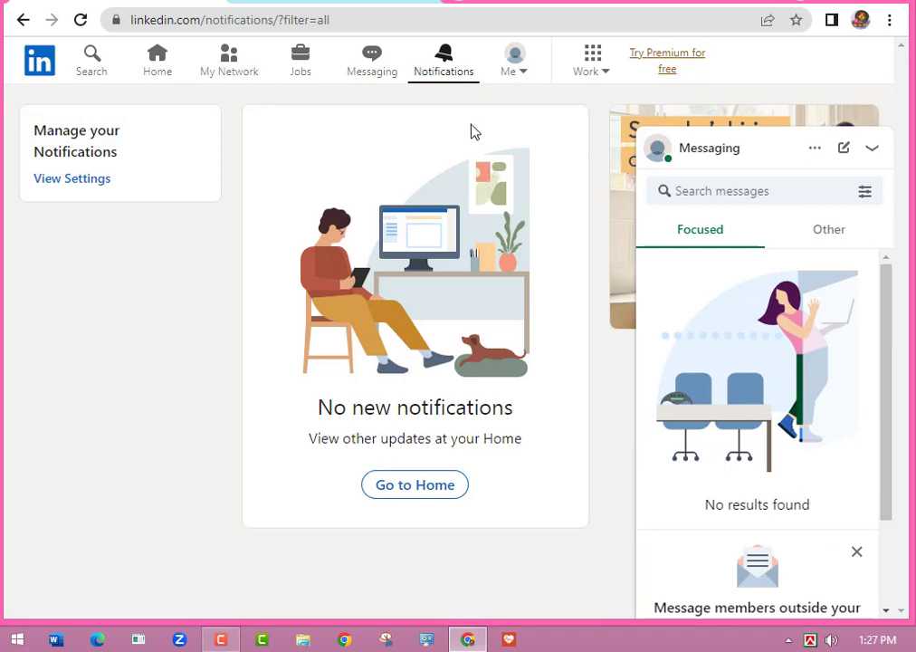
# Open the member's own profile page and look over its introduction section
pyautogui.click(521, 77)
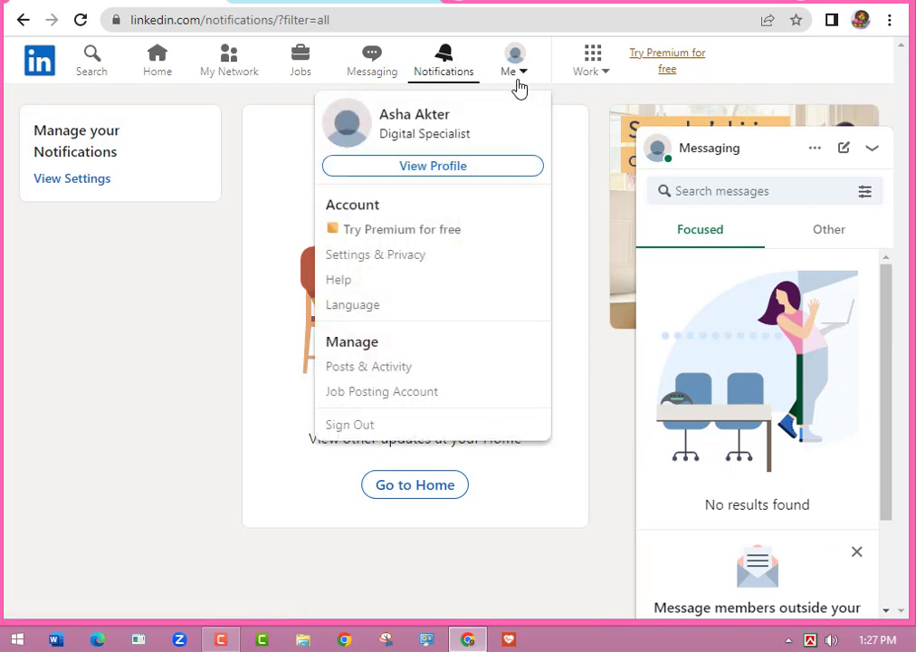
pyautogui.click(414, 175)
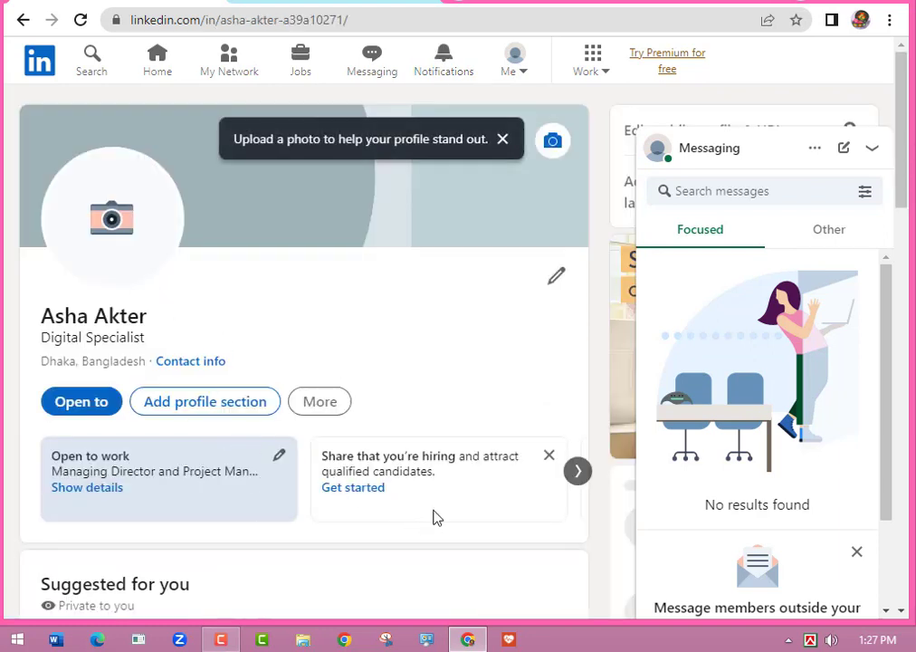
pyautogui.scroll(-1, 471, 520)
pyautogui.scroll(1, 471, 519)
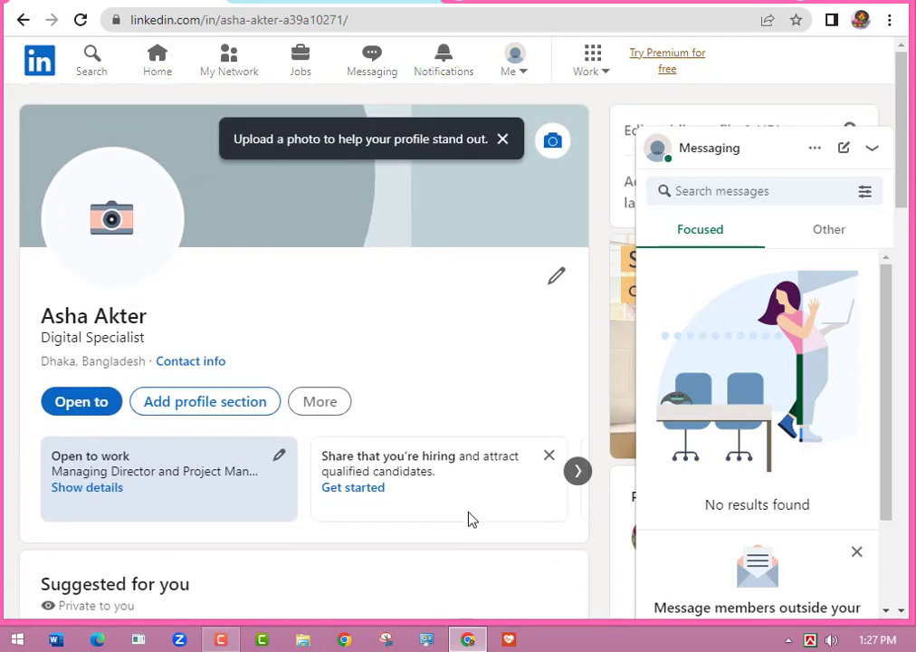
# Look at the upload options for the background photo and the profile photo, leaving both without adding a picture
pyautogui.click(554, 145)
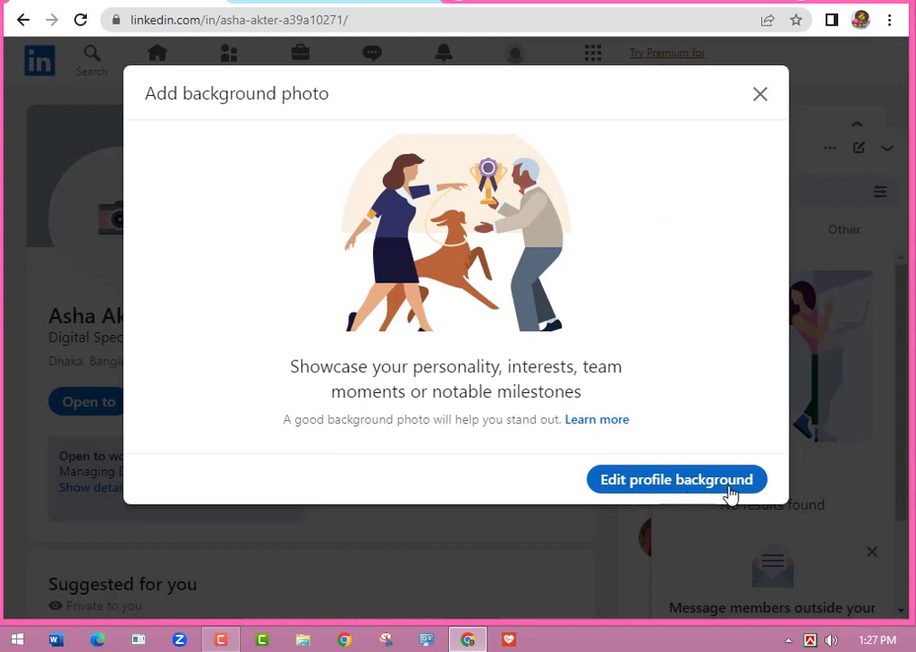
pyautogui.click(690, 495)
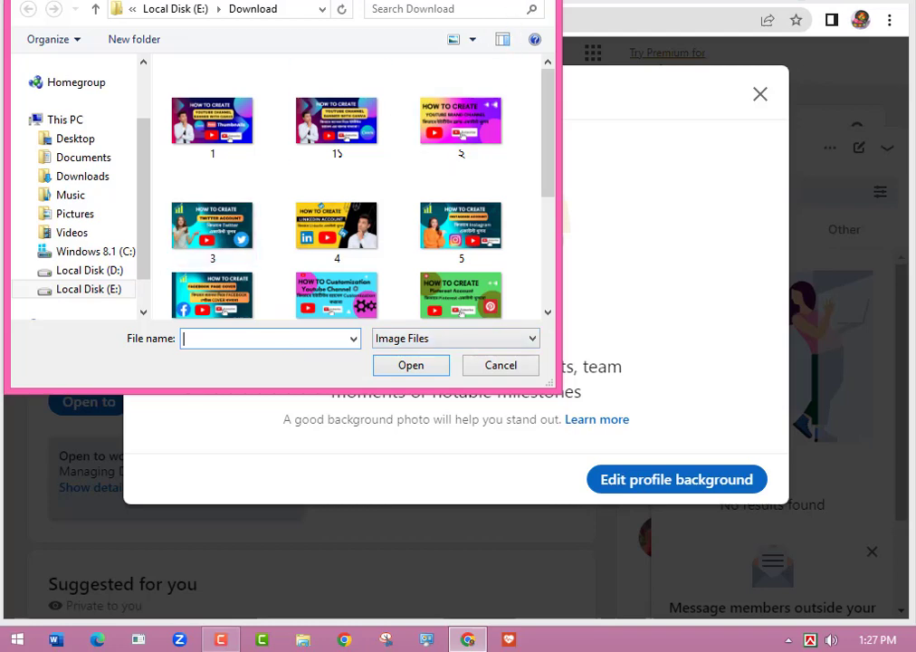
pyautogui.press('Escape')
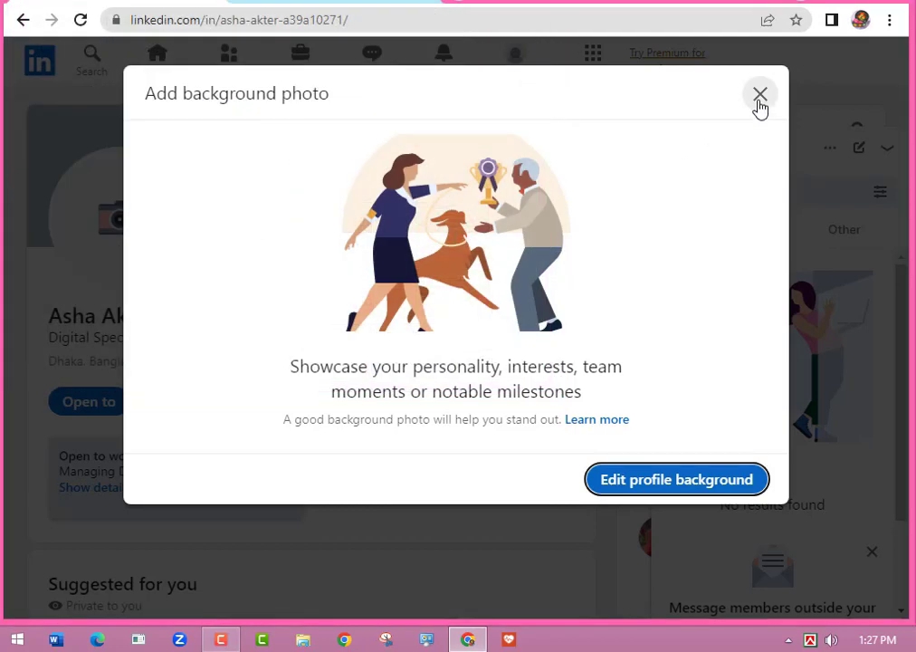
pyautogui.click(760, 96)
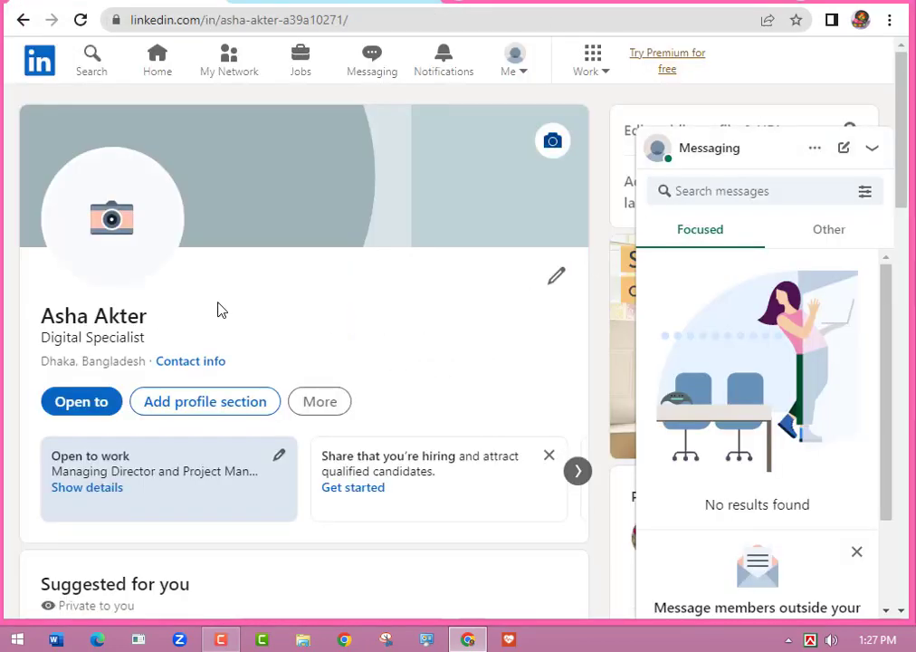
pyautogui.click(109, 230)
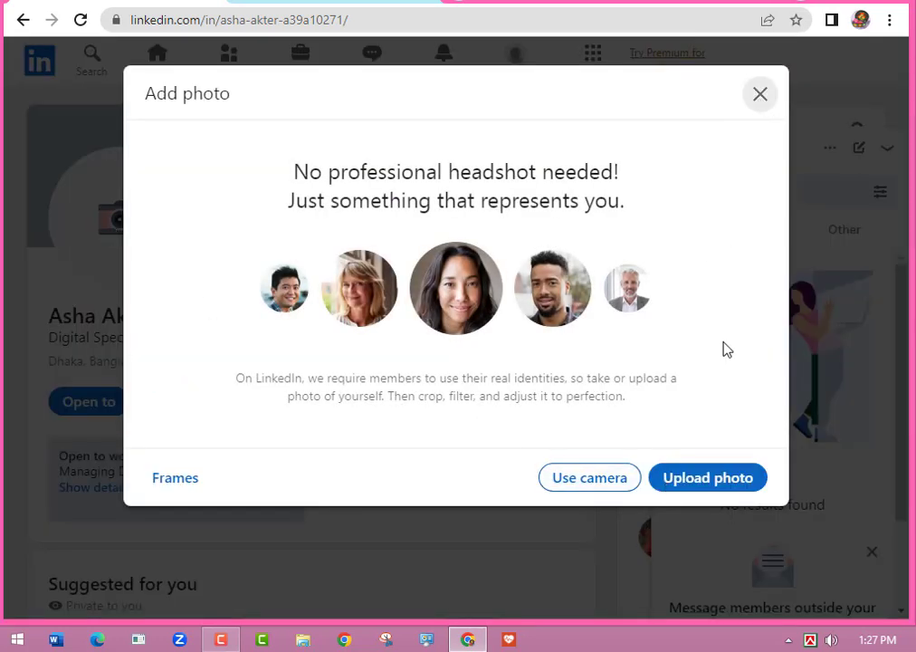
pyautogui.click(759, 95)
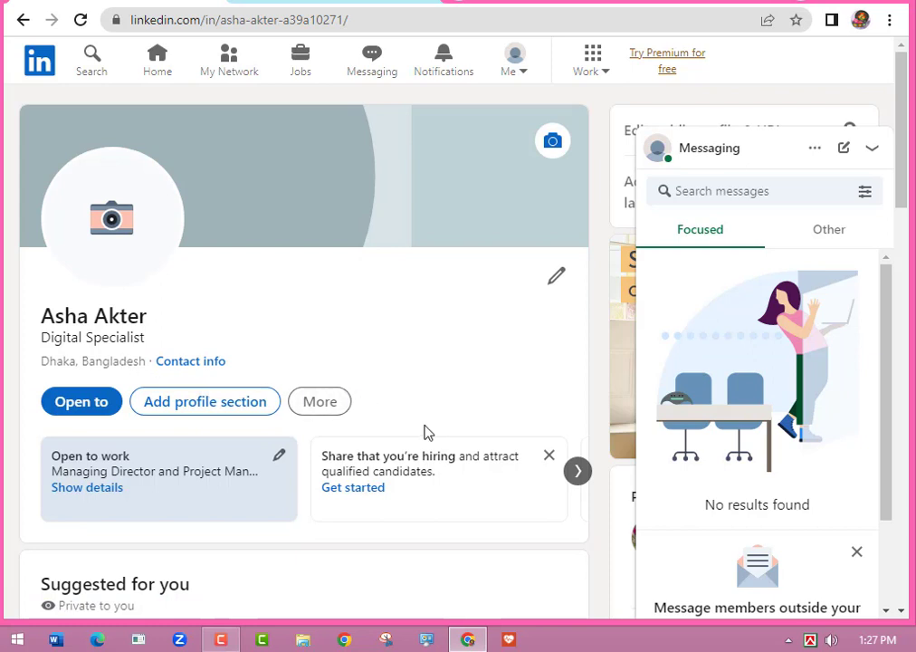
# Look through the profile's suggestions, analytics, resources, activity, experience and interests sections
pyautogui.scroll(-2, 427, 433)
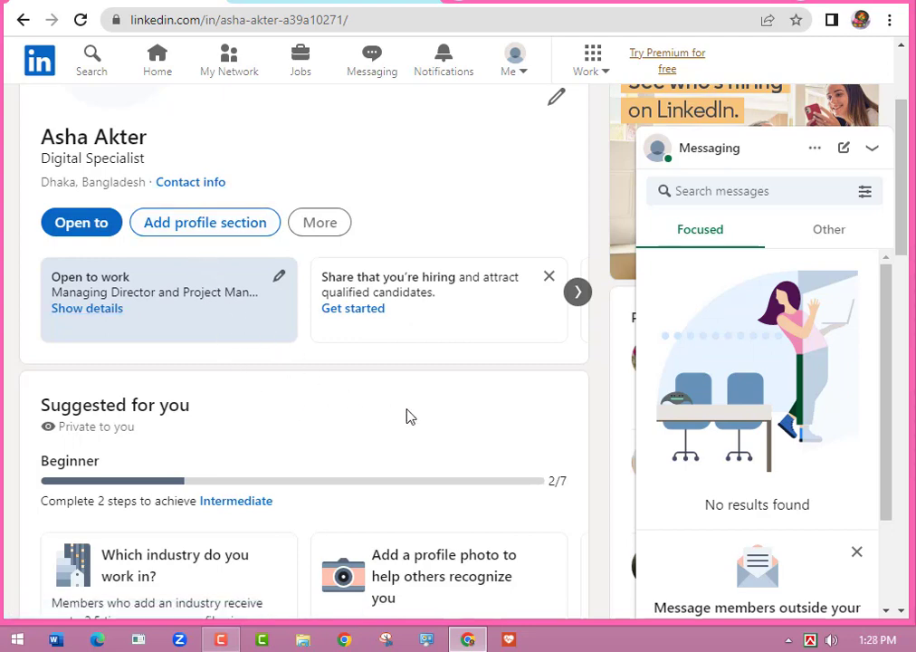
pyautogui.scroll(-3, 417, 418)
pyautogui.scroll(4, 430, 419)
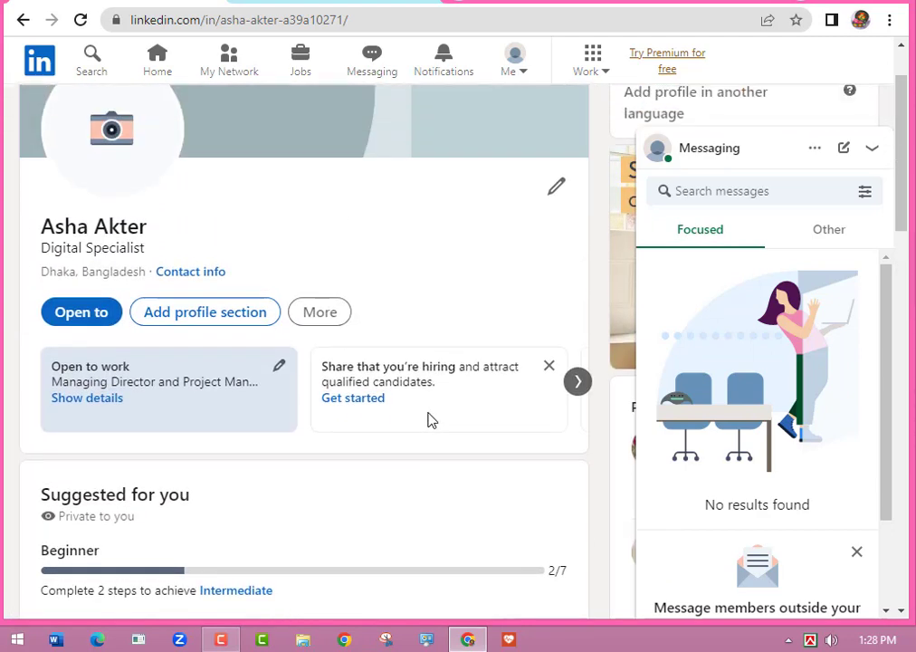
pyautogui.scroll(-5, 430, 420)
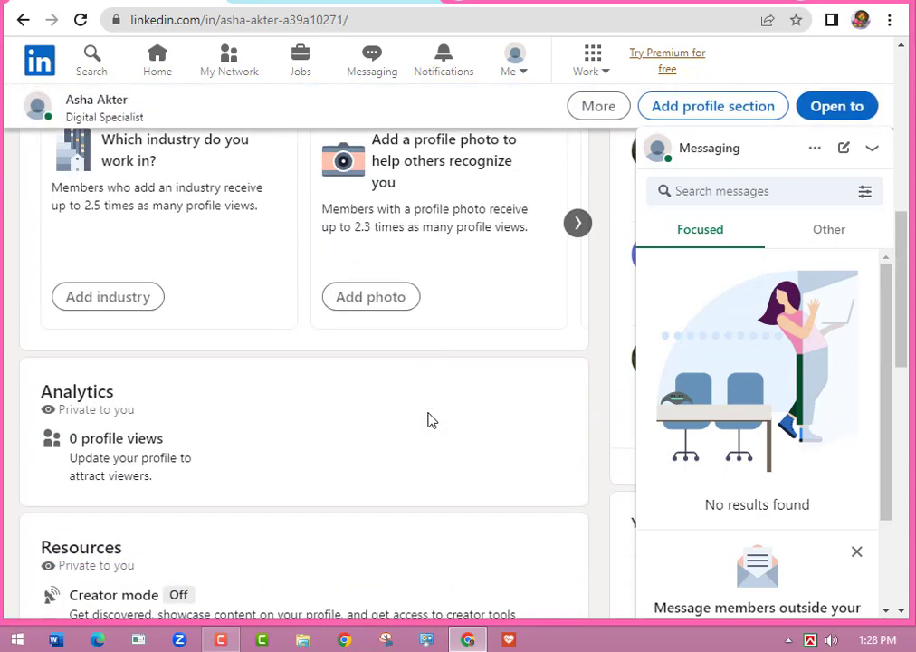
pyautogui.scroll(-3, 429, 420)
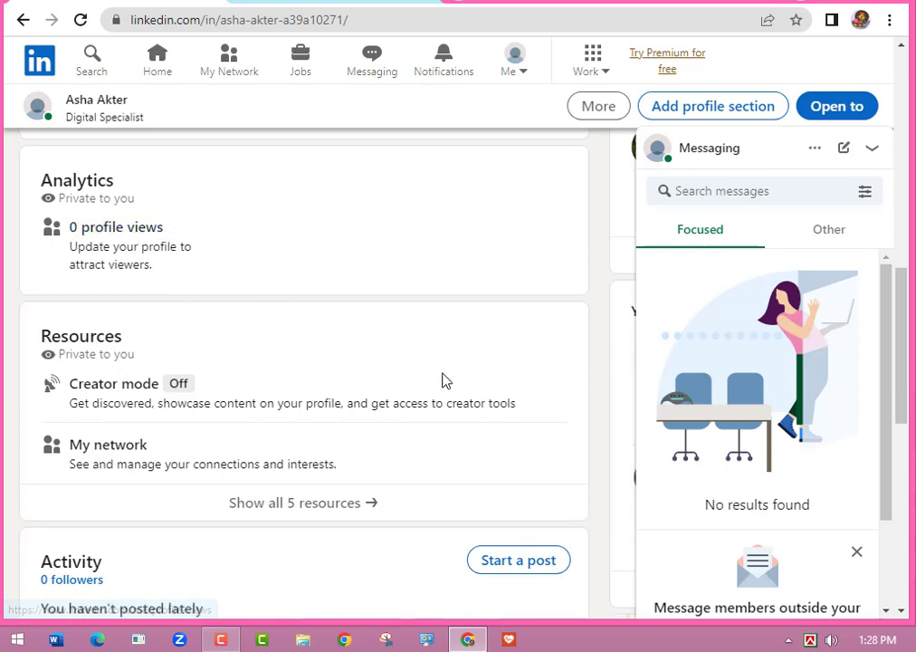
pyautogui.scroll(-2, 496, 435)
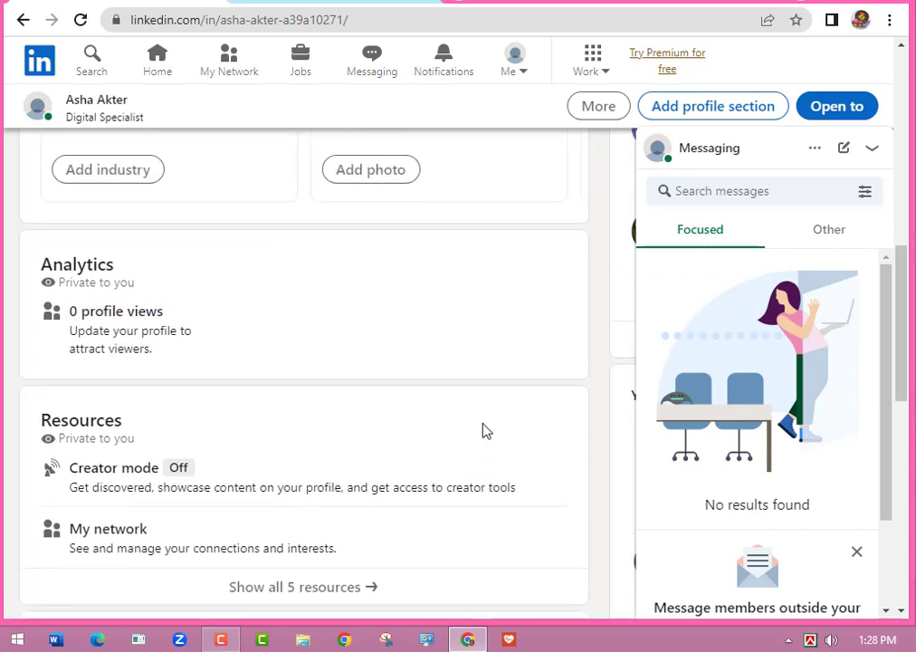
pyautogui.scroll(-1, 485, 431)
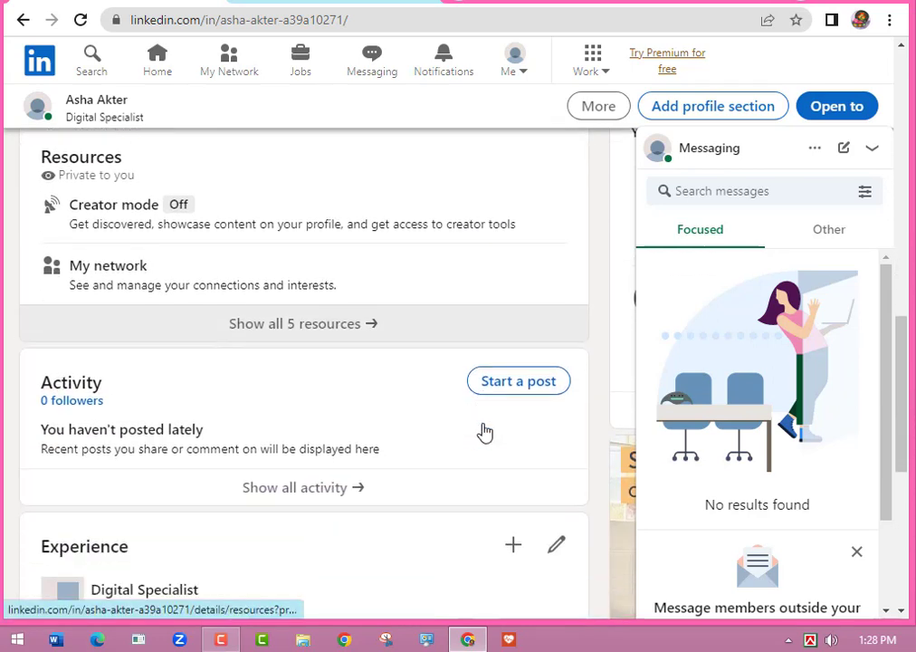
pyautogui.scroll(-4, 335, 507)
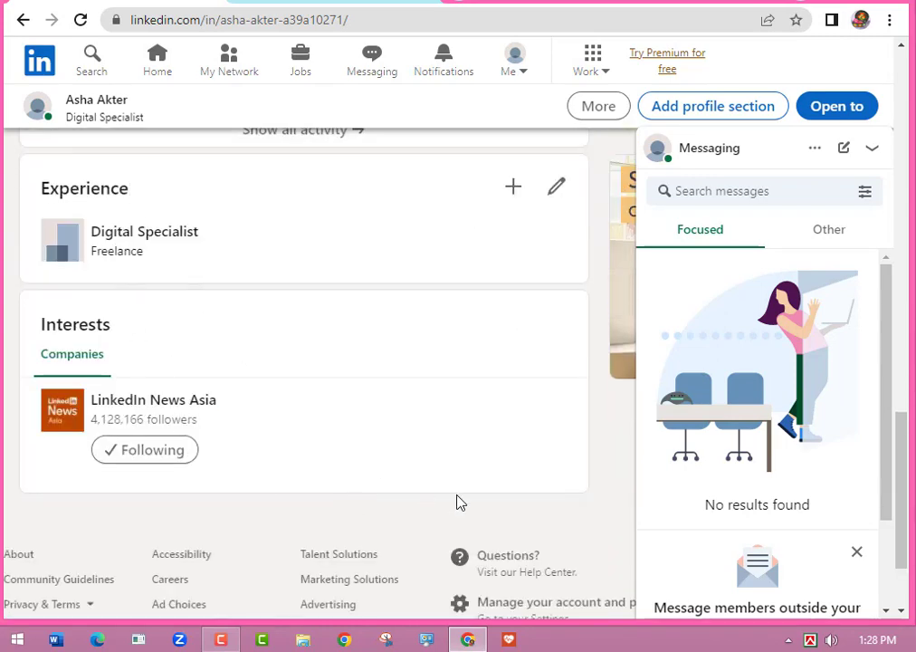
pyautogui.scroll(8, 512, 487)
pyautogui.scroll(6, 510, 486)
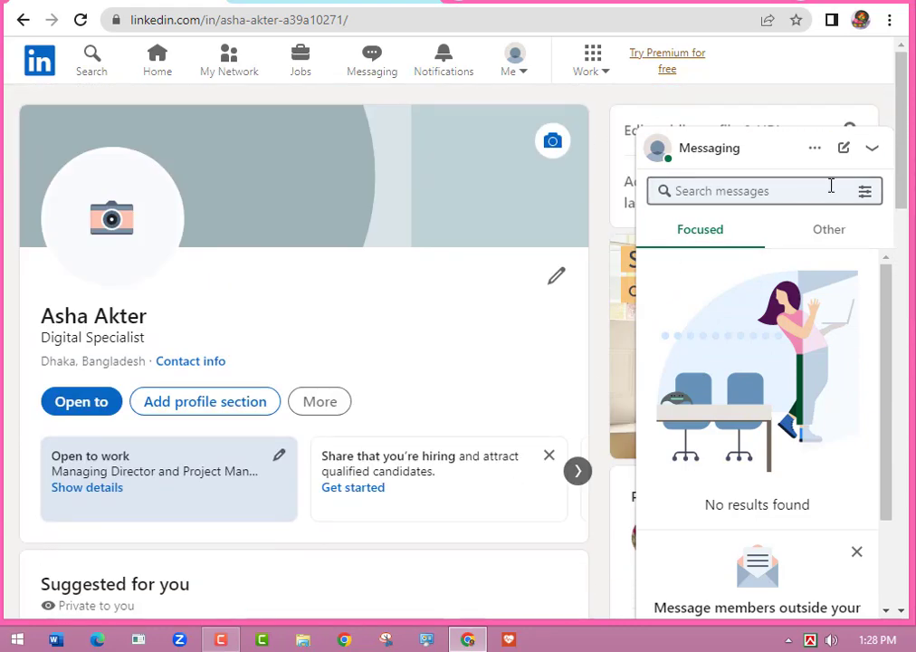
# Collapse the messaging overlay and dismiss the "Share that you're hiring" card on the profile
pyautogui.click(873, 148)
pyautogui.scroll(-5, 396, 437)
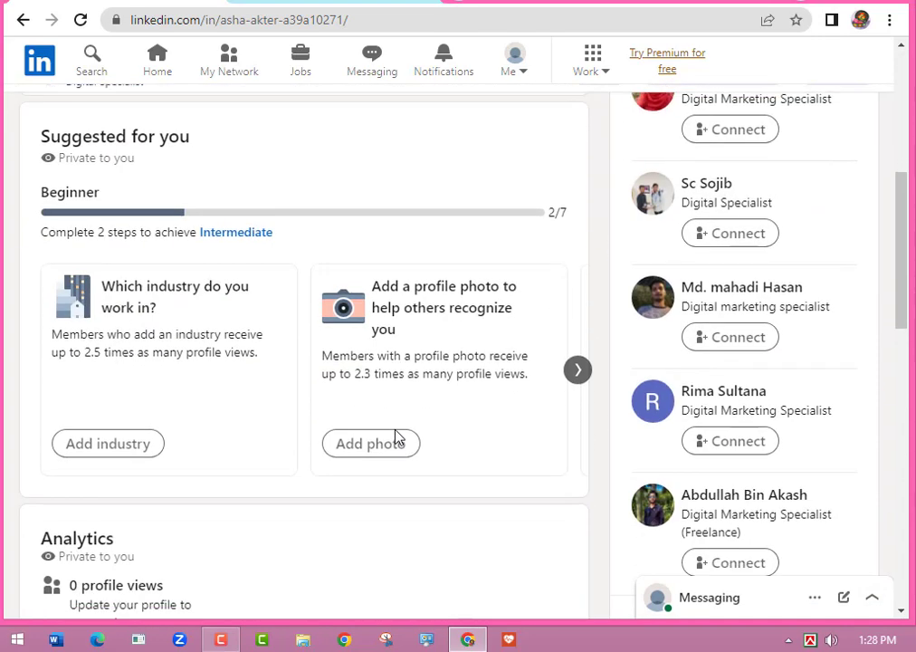
pyautogui.scroll(5, 395, 437)
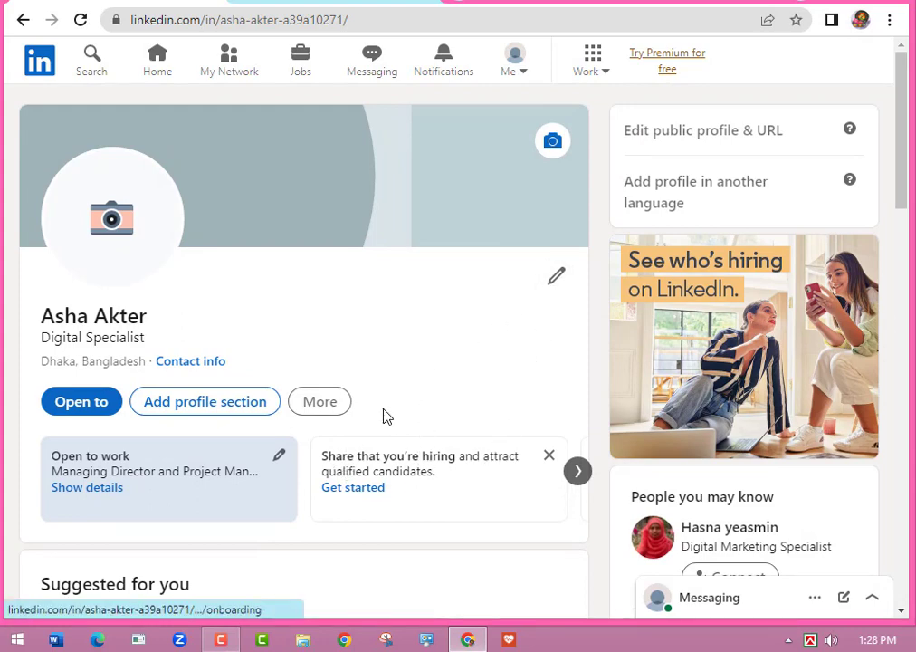
pyautogui.click(549, 458)
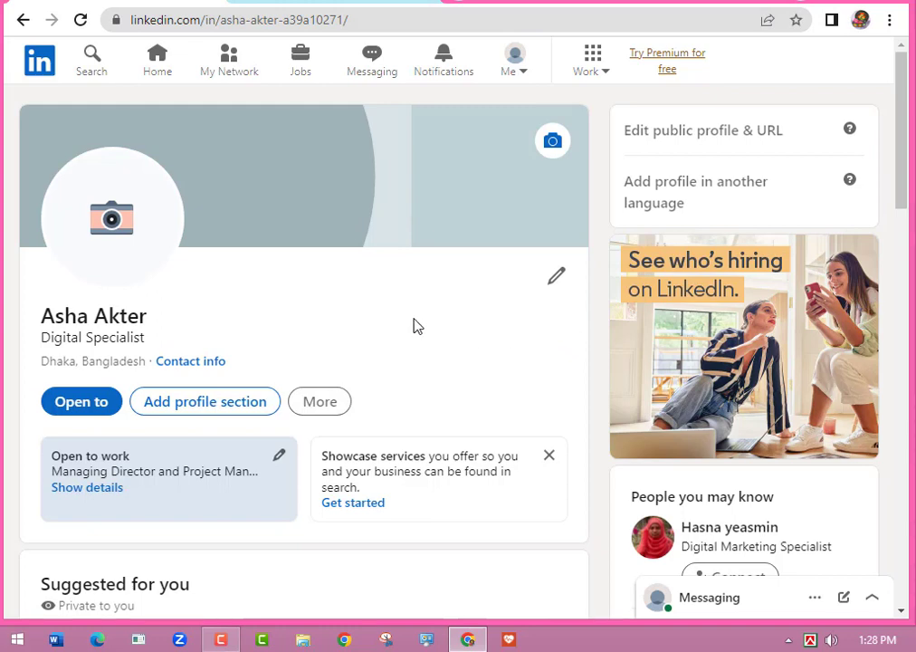
pyautogui.scroll(-1, 327, 307)
pyautogui.scroll(1, 419, 343)
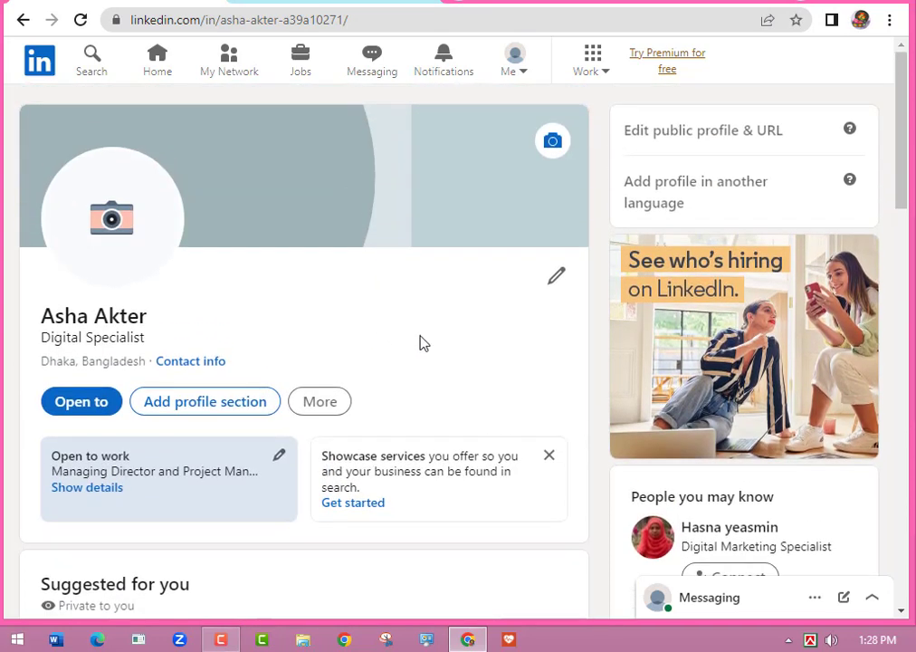